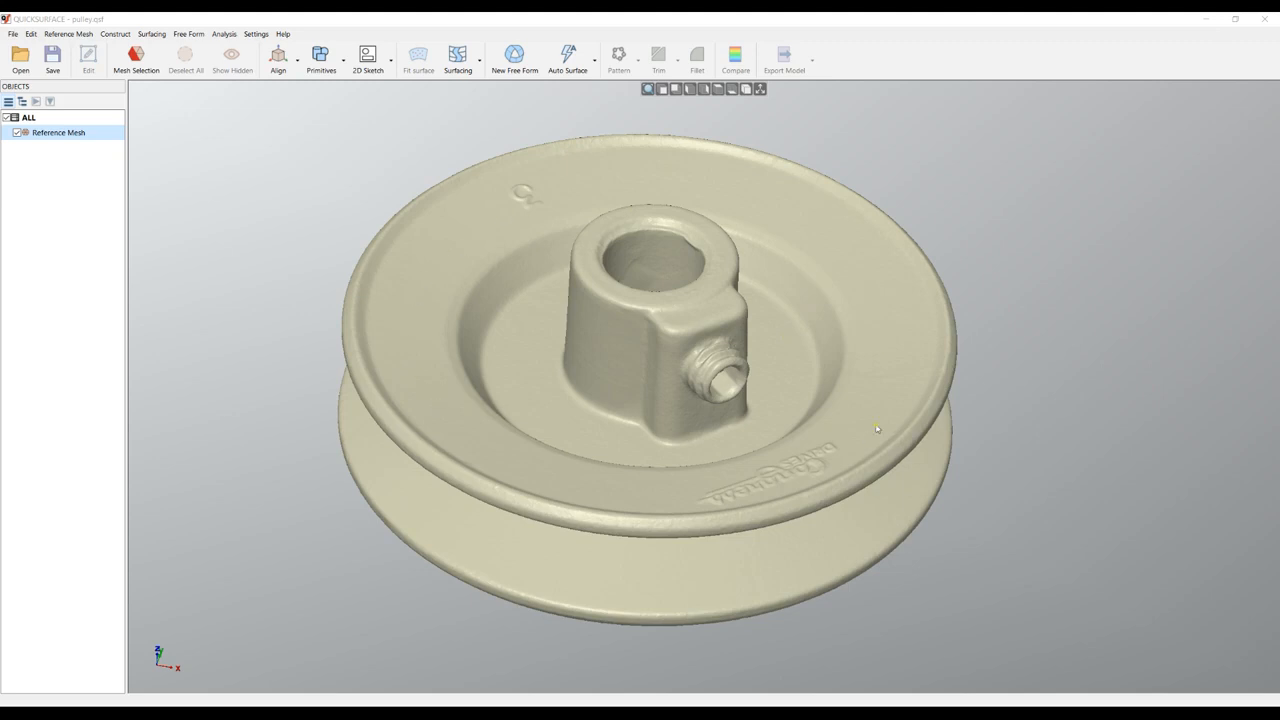
pyautogui.click(368, 58)
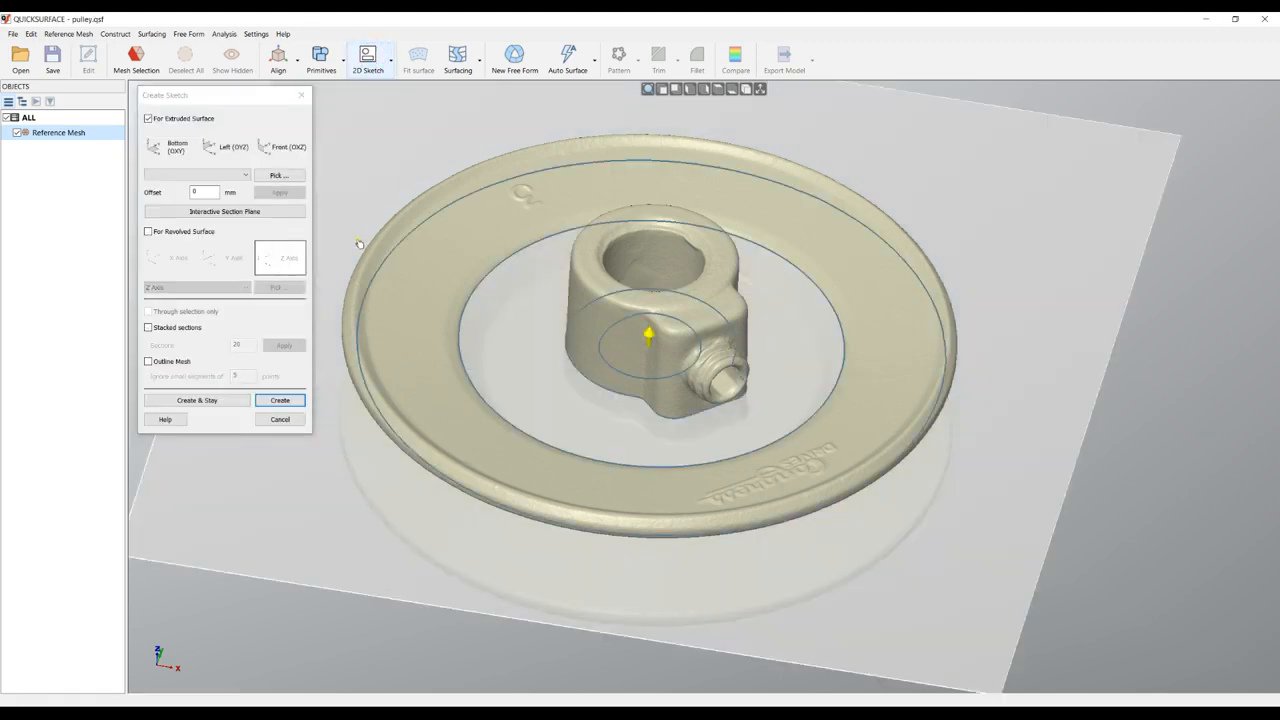
pyautogui.click(172, 233)
pyautogui.moveTo(808, 277)
pyautogui.mouseDown()
pyautogui.moveTo(791, 163)
pyautogui.moveTo(804, 307)
pyautogui.mouseUp()
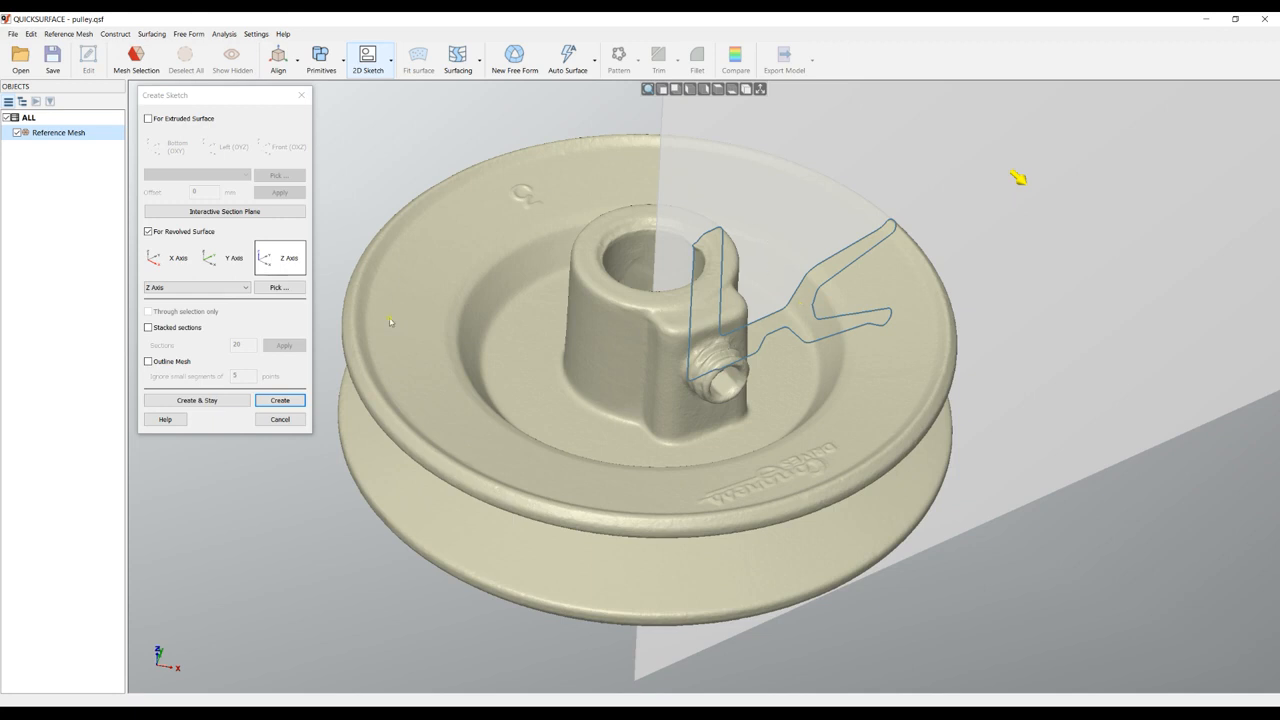
pyautogui.click(170, 329)
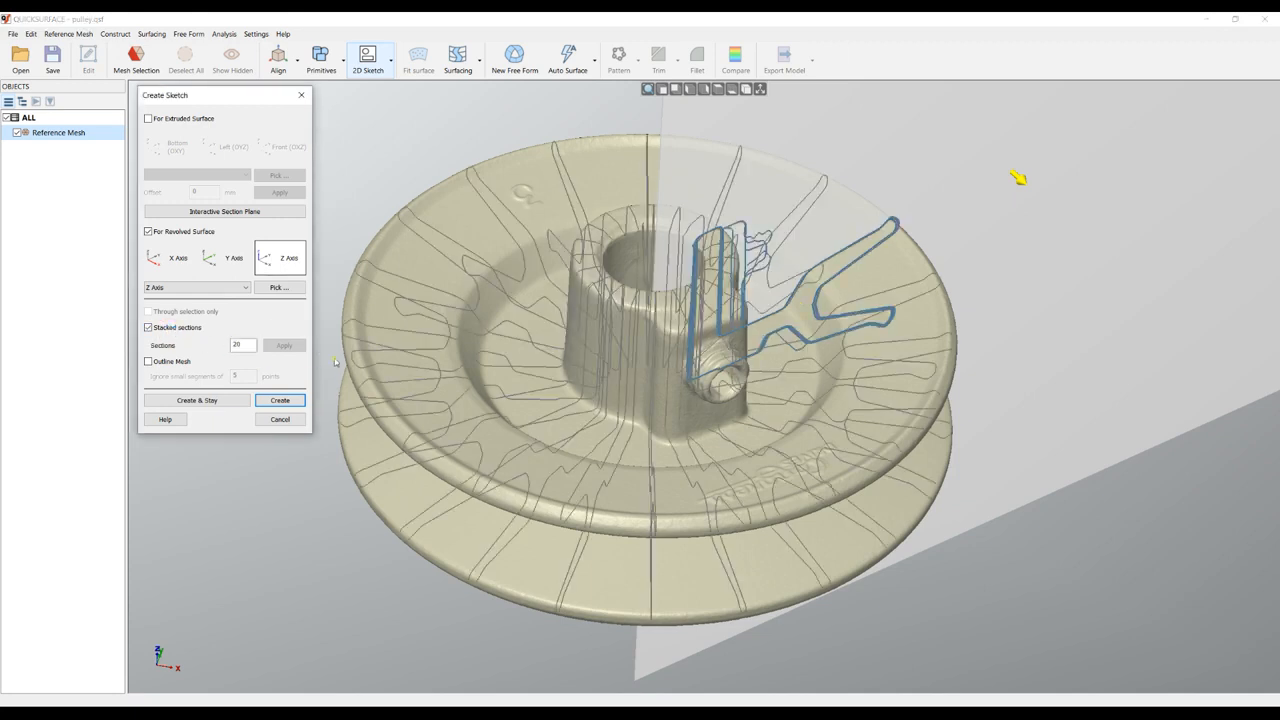
pyautogui.moveTo(561, 410); pyautogui.dragTo(533, 356, button='middle')
pyautogui.moveTo(1038, 207); pyautogui.dragTo(1057, 243, button='middle')
pyautogui.scroll(3, 1234, 209)
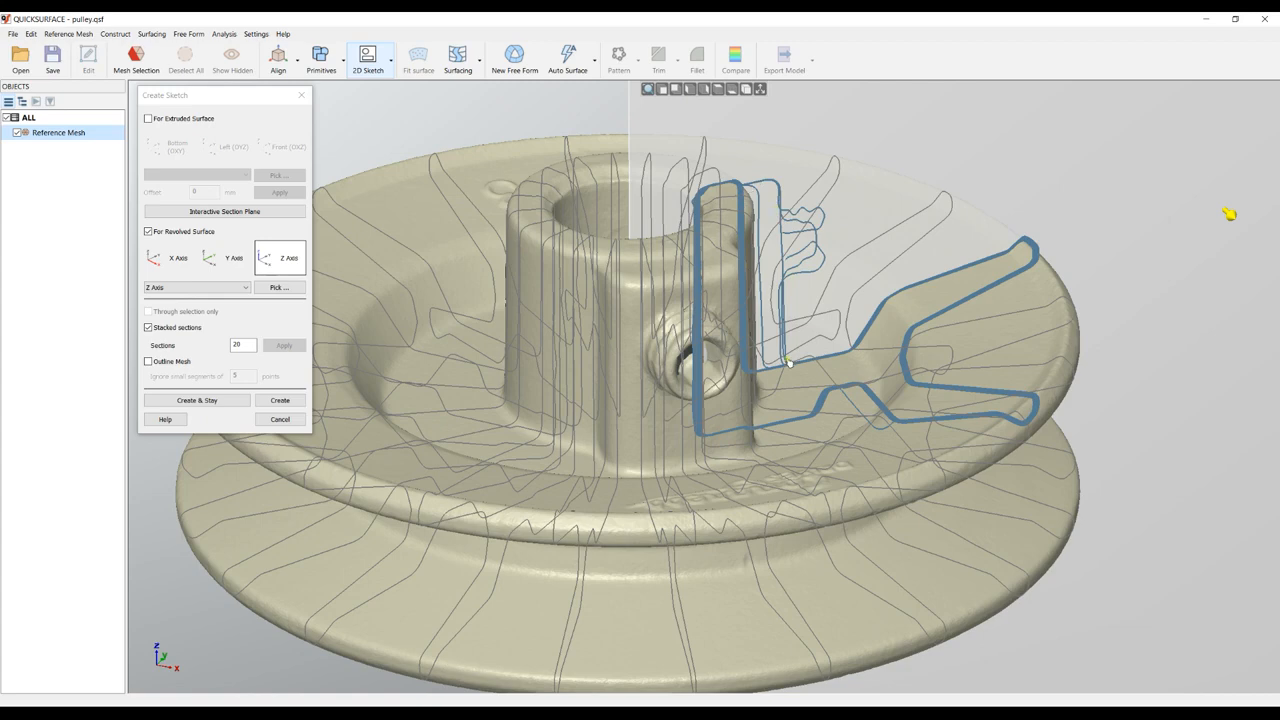
pyautogui.click(291, 425)
# - Select the raised mark near the rim of the pulley's upper face with a filled freehand mesh selection and hide it
pyautogui.moveTo(639, 348); pyautogui.dragTo(679, 323, button='middle')
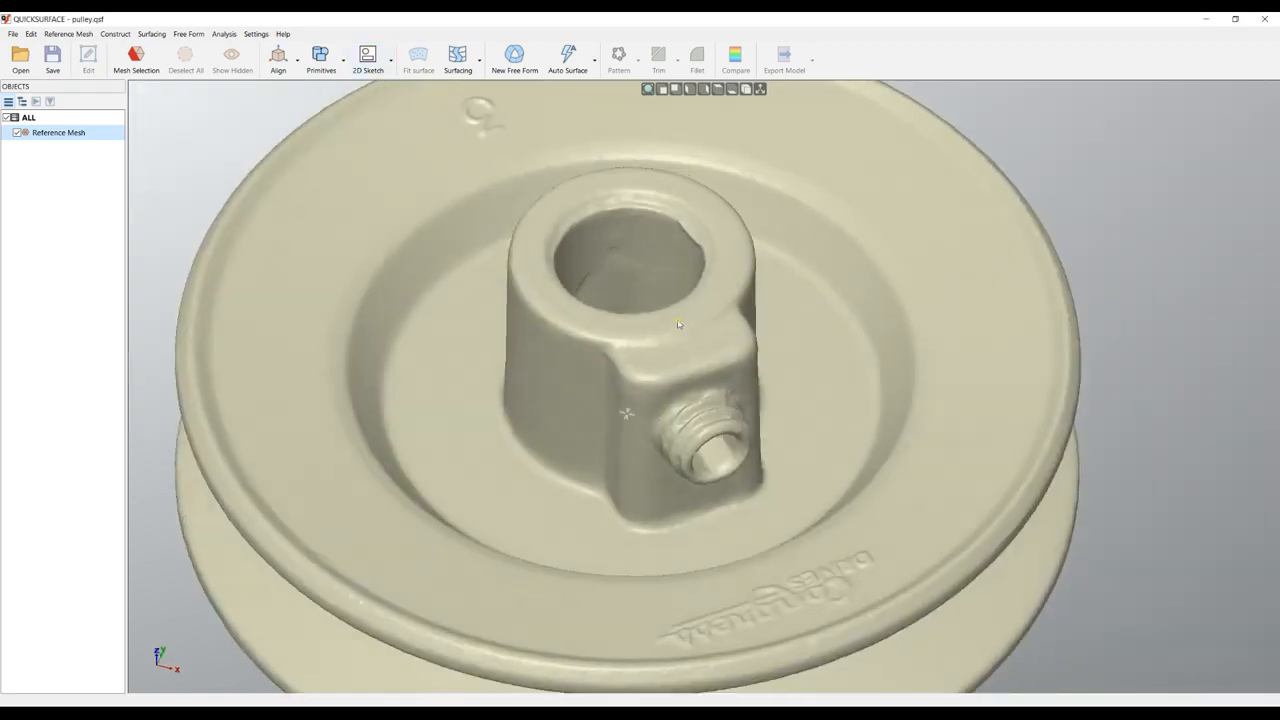
pyautogui.scroll(-3, 678, 326)
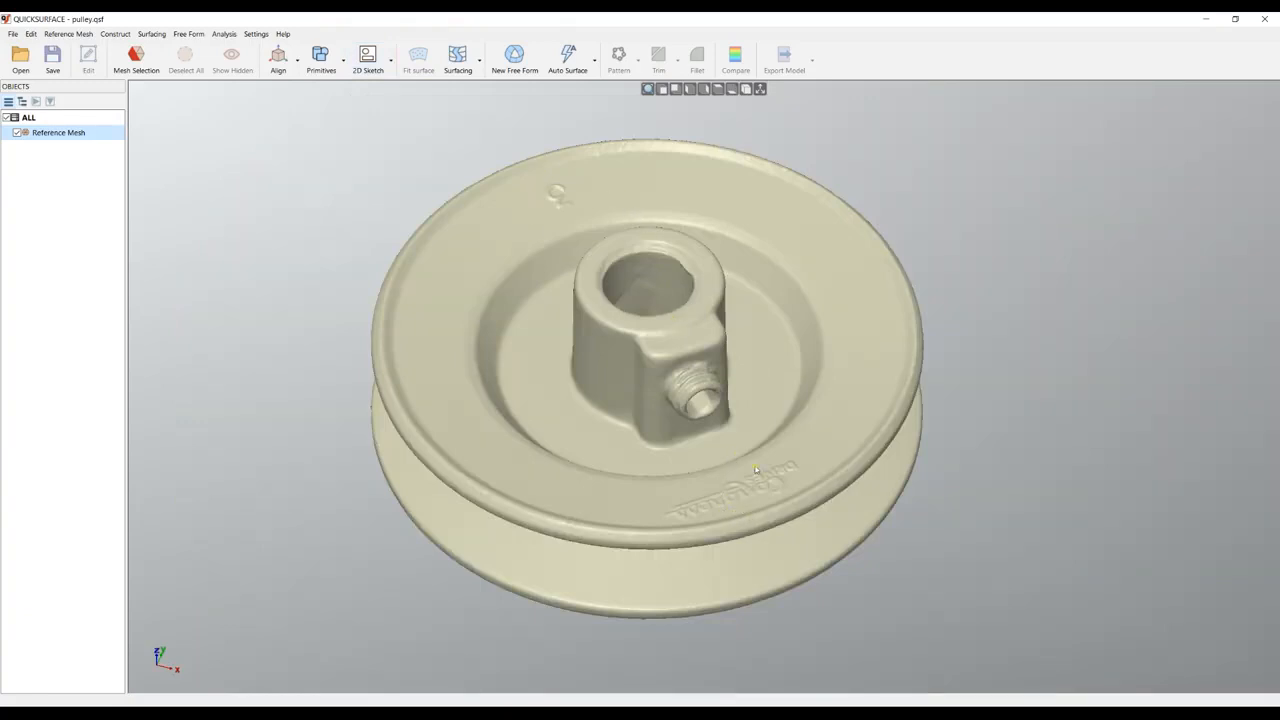
pyautogui.moveTo(609, 348); pyautogui.dragTo(607, 376, button='middle')
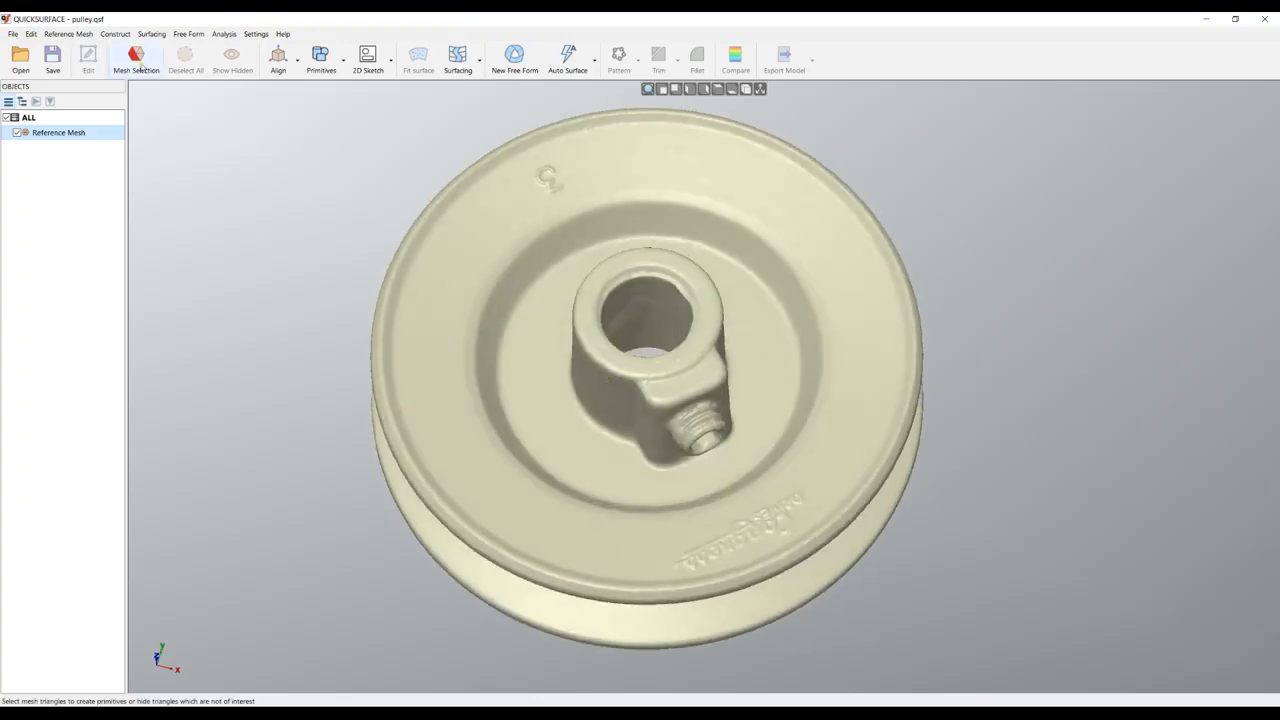
pyautogui.click(137, 60)
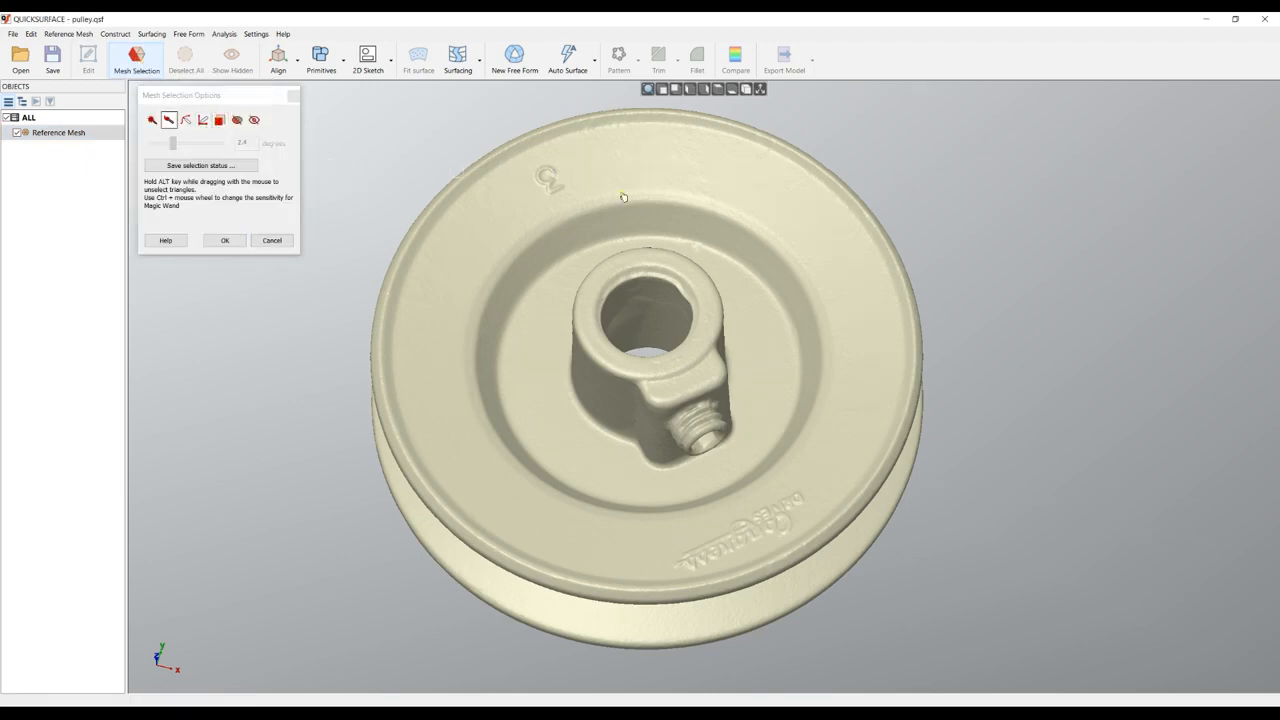
pyautogui.moveTo(568, 172)
pyautogui.mouseDown()
pyautogui.moveTo(548, 172)
pyautogui.moveTo(544, 195)
pyautogui.moveTo(566, 198)
pyautogui.mouseUp()
pyautogui.rightClick(660, 181)
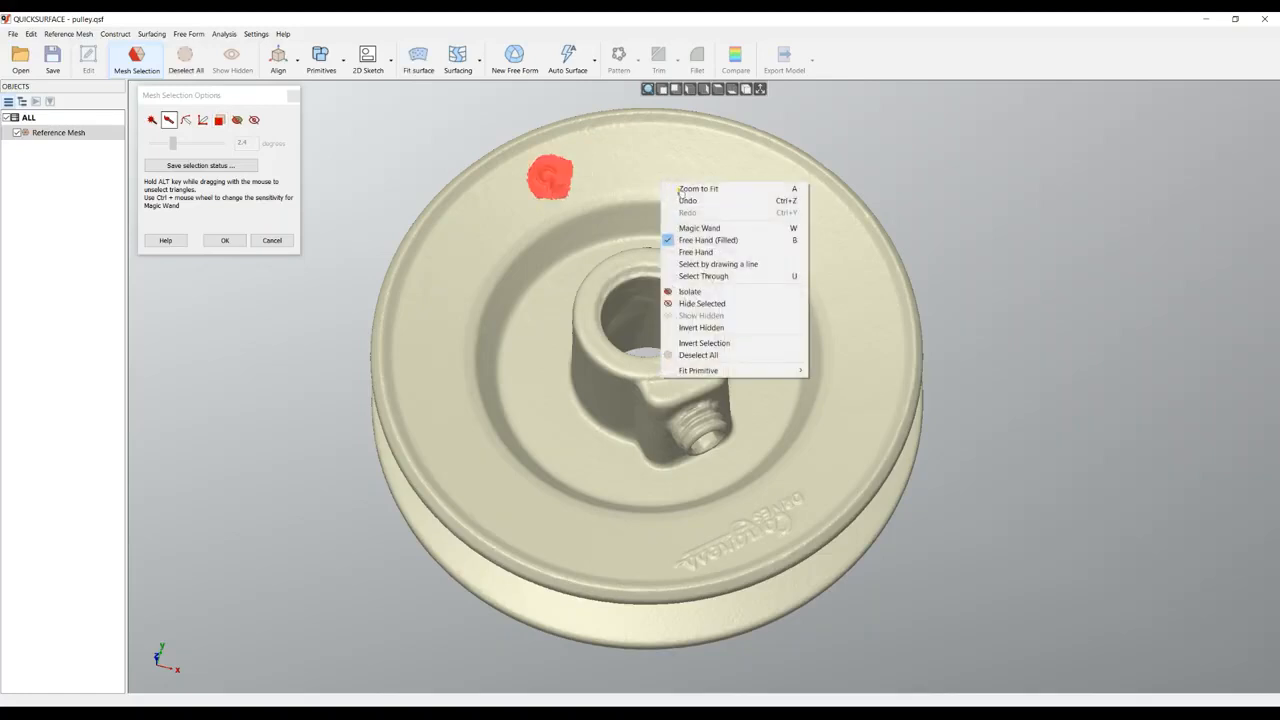
pyautogui.click(686, 289)
# - Select the raised logo lettering on the pulley's upper face freehand and hide those mesh triangles
pyautogui.moveTo(800, 486)
pyautogui.mouseDown()
pyautogui.moveTo(675, 566)
pyautogui.moveTo(800, 524)
pyautogui.mouseUp()
pyautogui.rightClick(873, 394)
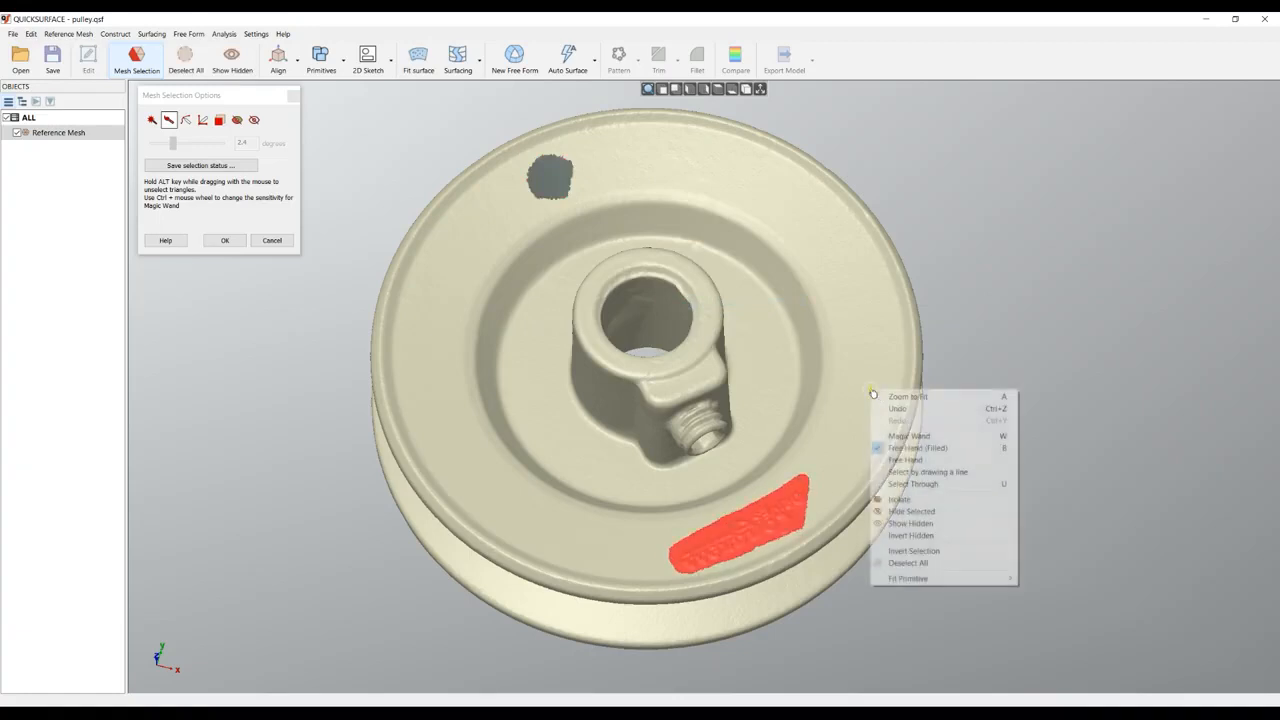
pyautogui.click(924, 512)
# - Looking straight down the hub, select the set-screw boss through the full mesh with Select Through and hide it
pyautogui.moveTo(691, 354); pyautogui.dragTo(709, 461, button='middle')
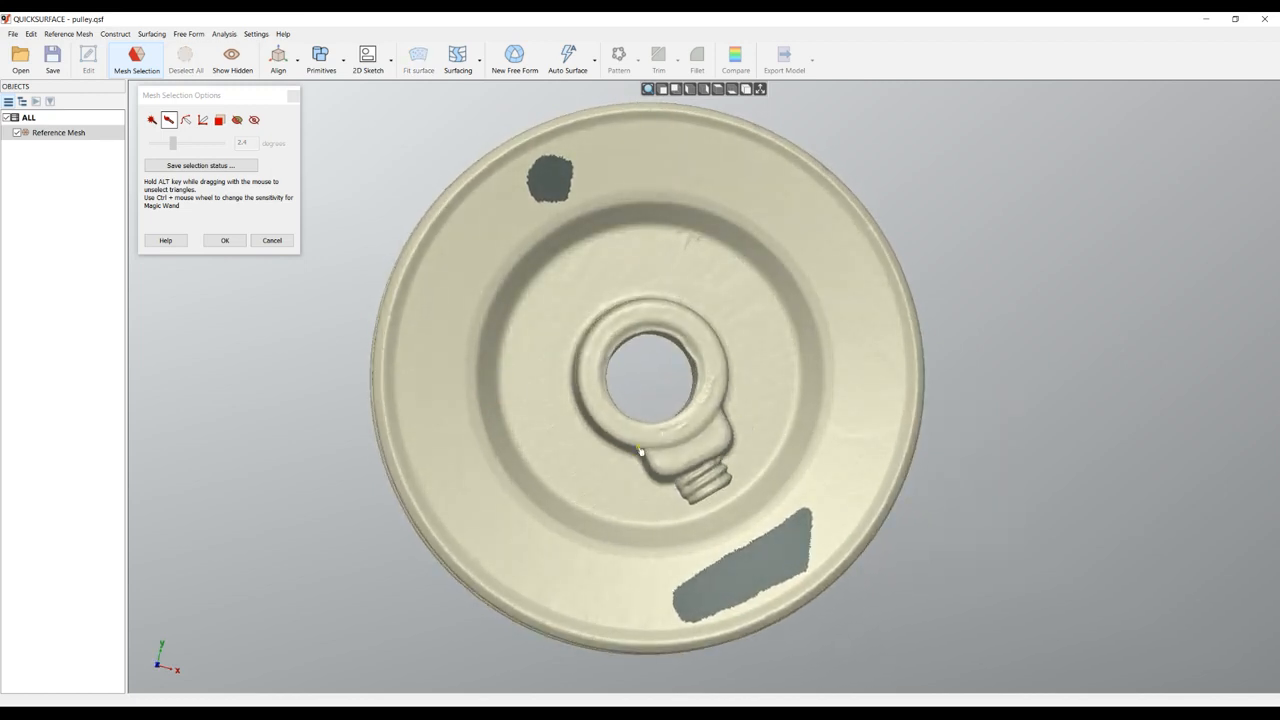
pyautogui.click(220, 120)
pyautogui.moveTo(720, 410)
pyautogui.mouseDown()
pyautogui.moveTo(644, 455)
pyautogui.moveTo(674, 496)
pyautogui.moveTo(705, 505)
pyautogui.moveTo(755, 445)
pyautogui.mouseUp()
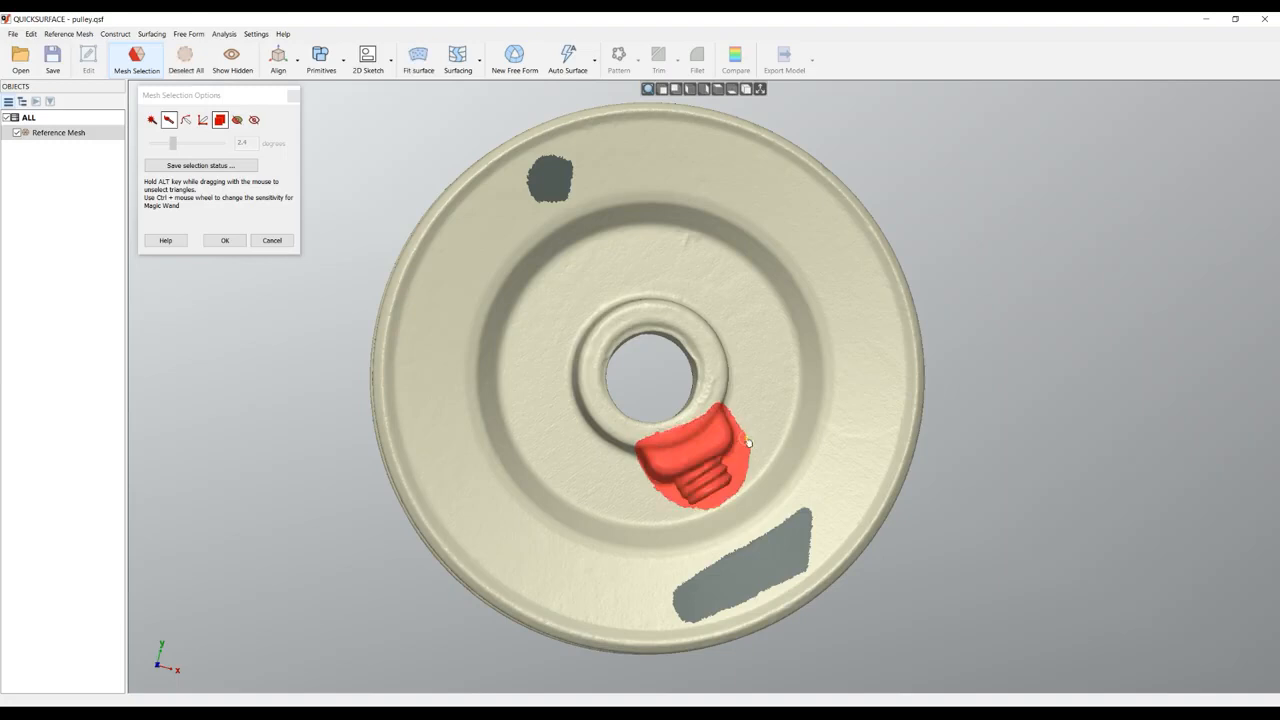
pyautogui.rightClick(790, 360)
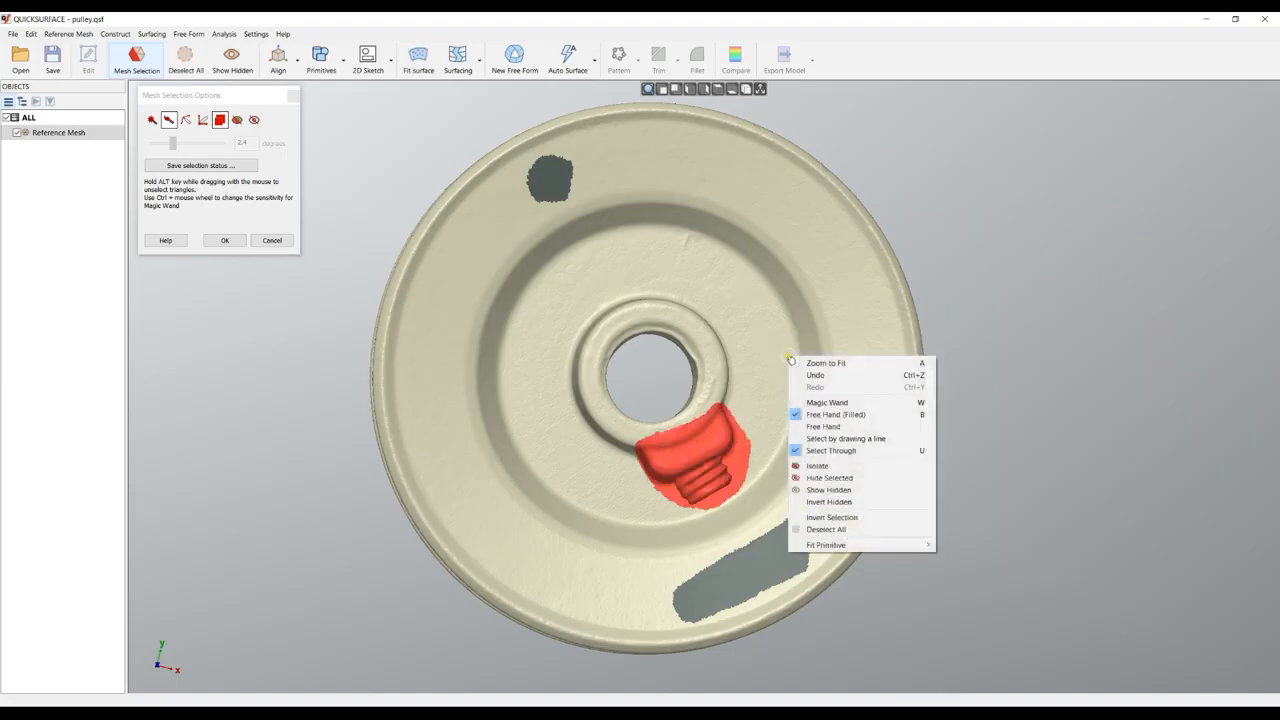
pyautogui.click(842, 479)
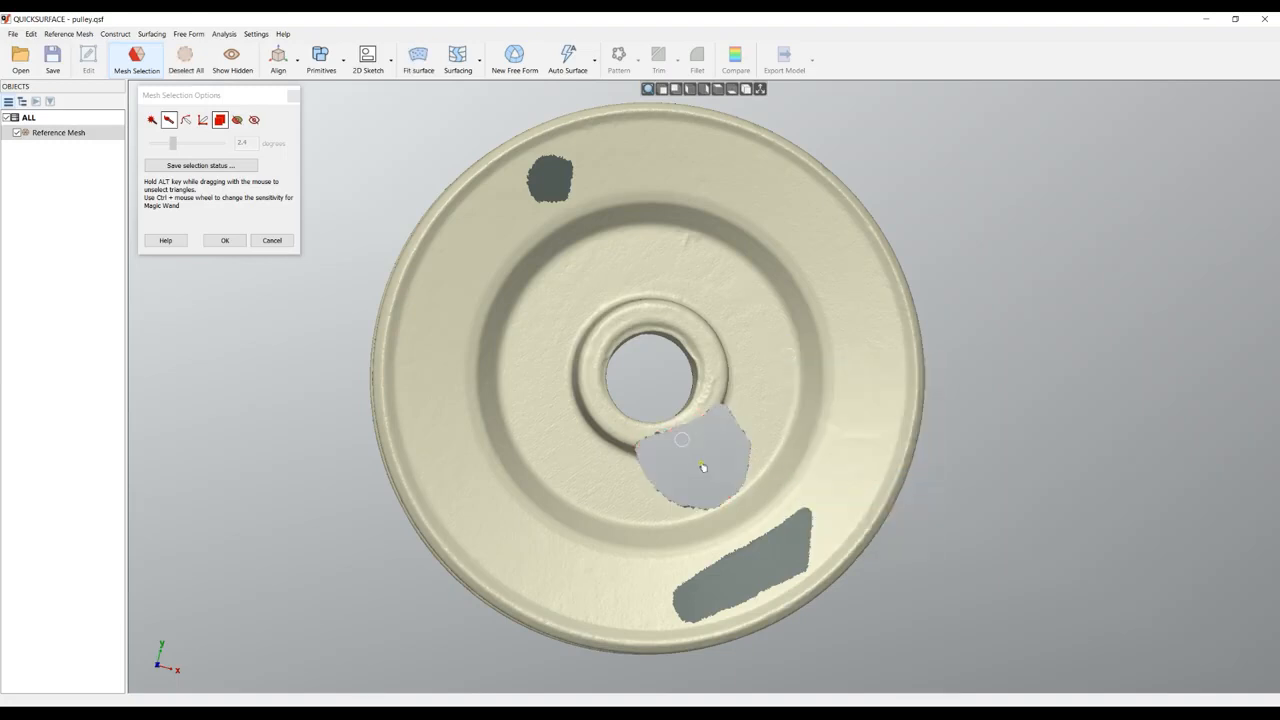
# - On the pulley's underside, turn off Select Through, select the rib beside the opening freehand and hide it
pyautogui.moveTo(690, 372); pyautogui.dragTo(696, 341, button='right')
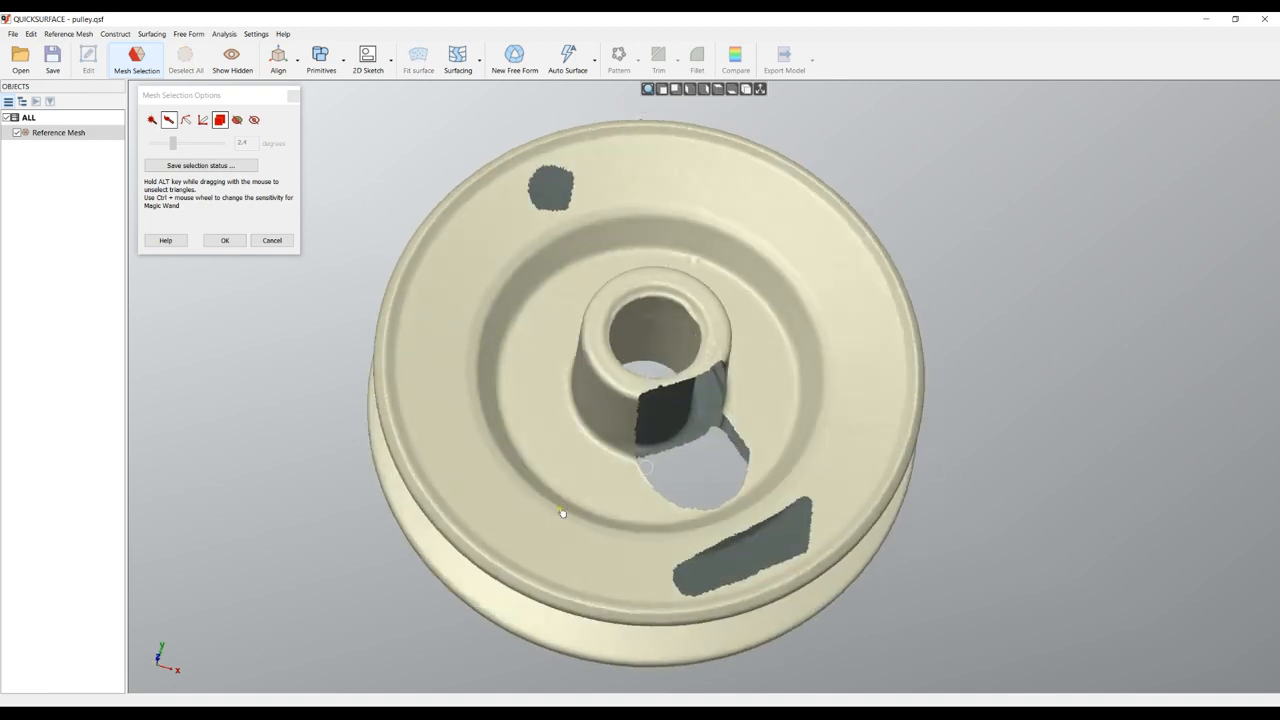
pyautogui.moveTo(789, 346); pyautogui.dragTo(879, 190, button='right')
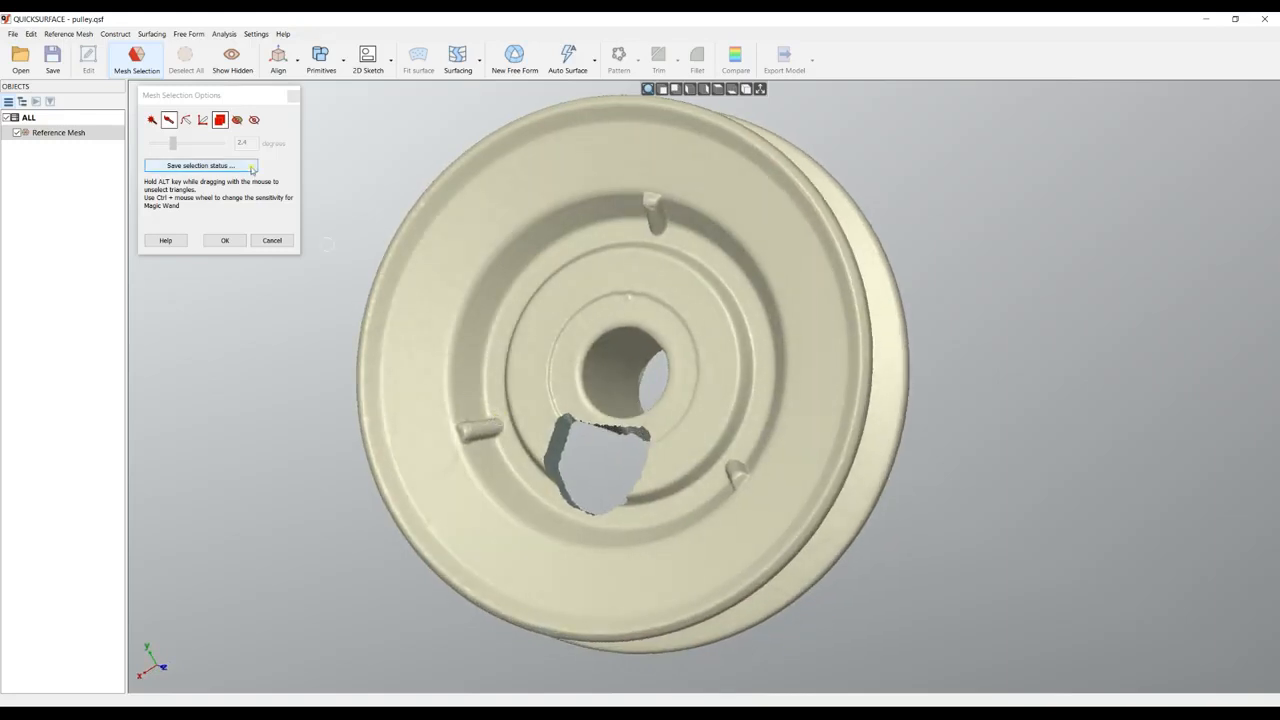
pyautogui.click(221, 119)
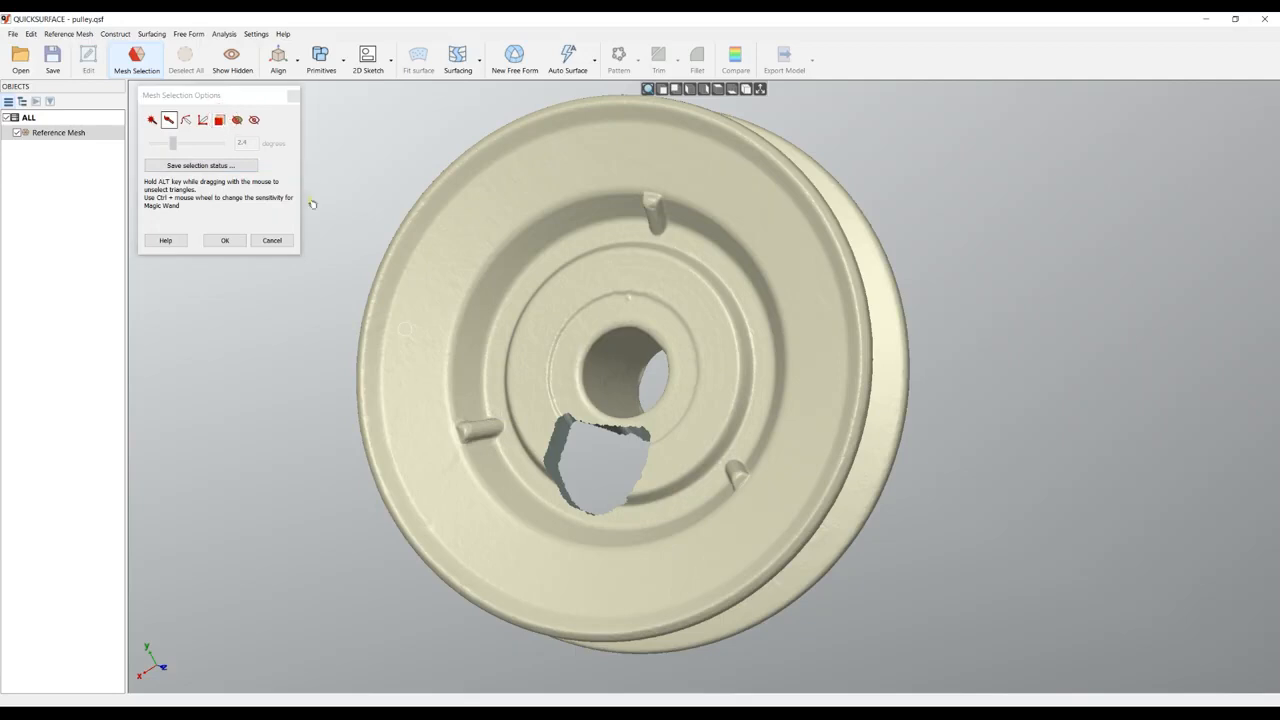
pyautogui.moveTo(495, 421)
pyautogui.mouseDown()
pyautogui.moveTo(456, 430)
pyautogui.moveTo(506, 438)
pyautogui.mouseUp()
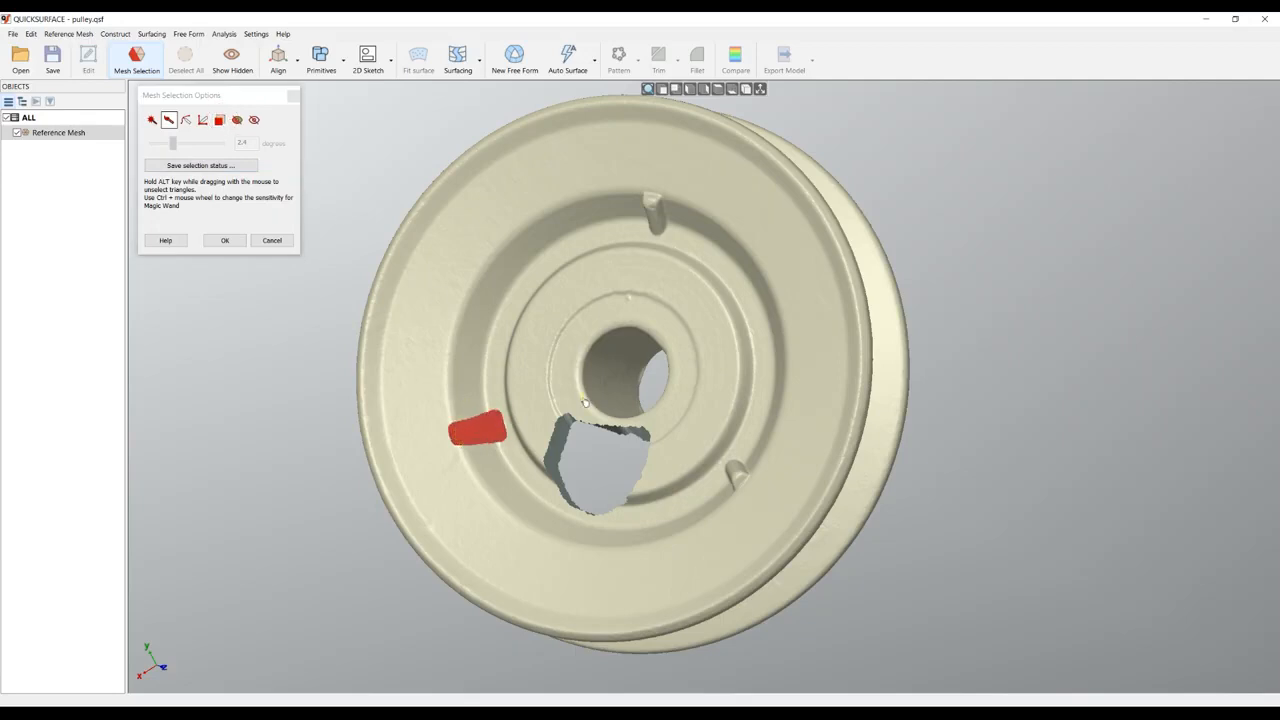
pyautogui.rightClick(621, 289)
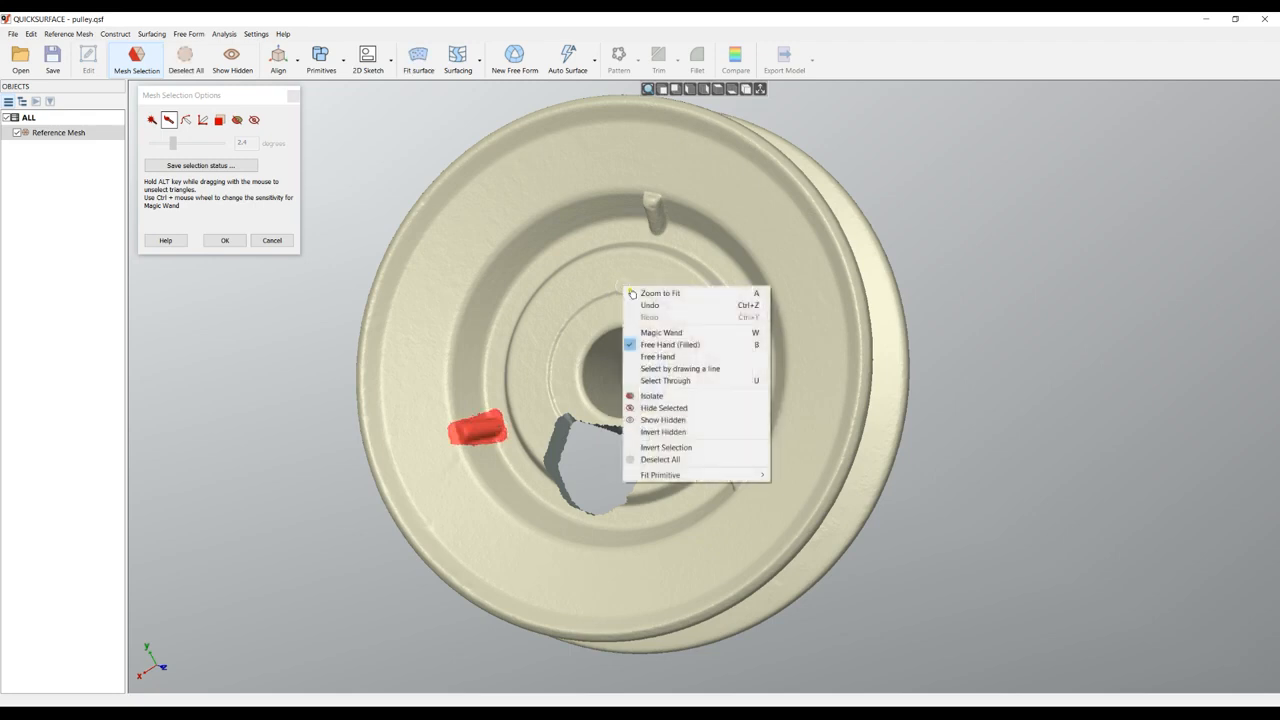
pyautogui.click(662, 407)
# - Select the two remaining ribs on the underside freehand, hide them and finish the mesh selection
pyautogui.moveTo(663, 238)
pyautogui.mouseDown()
pyautogui.moveTo(650, 214)
pyautogui.moveTo(661, 204)
pyautogui.mouseUp()
pyautogui.moveTo(749, 486)
pyautogui.mouseDown()
pyautogui.moveTo(735, 467)
pyautogui.moveTo(742, 490)
pyautogui.moveTo(800, 490)
pyautogui.mouseUp()
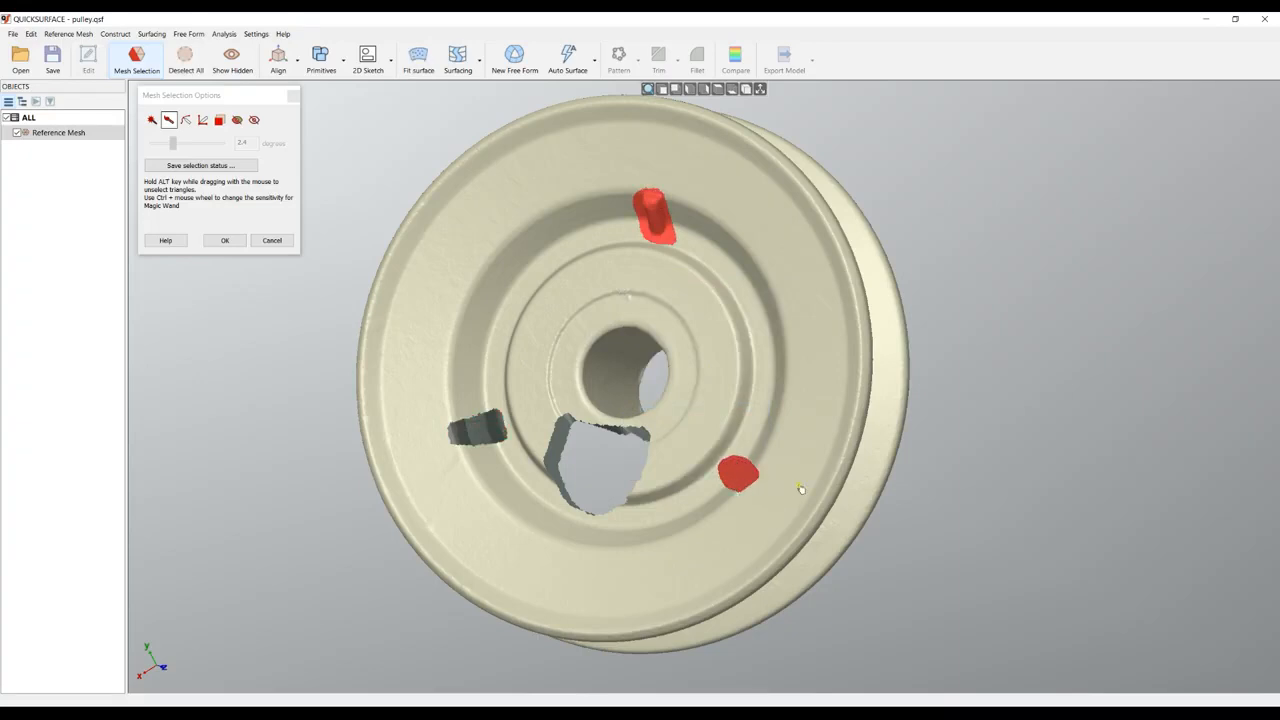
pyautogui.rightClick(940, 168)
pyautogui.click(975, 290)
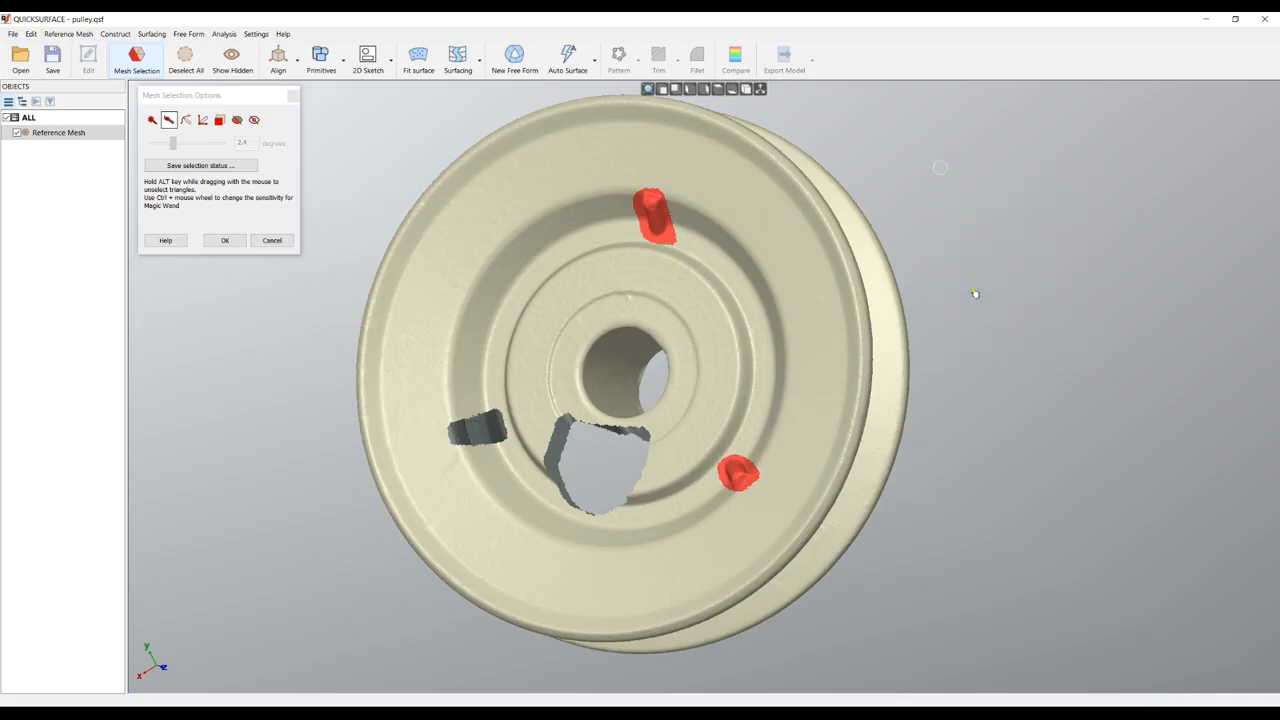
pyautogui.click(225, 240)
# - Create a 2D sketch for a revolved surface about the Z axis using 20 stacked sections
pyautogui.moveTo(681, 278); pyautogui.dragTo(345, 280, button='middle')
pyautogui.moveTo(637, 331); pyautogui.dragTo(465, 277, button='middle')
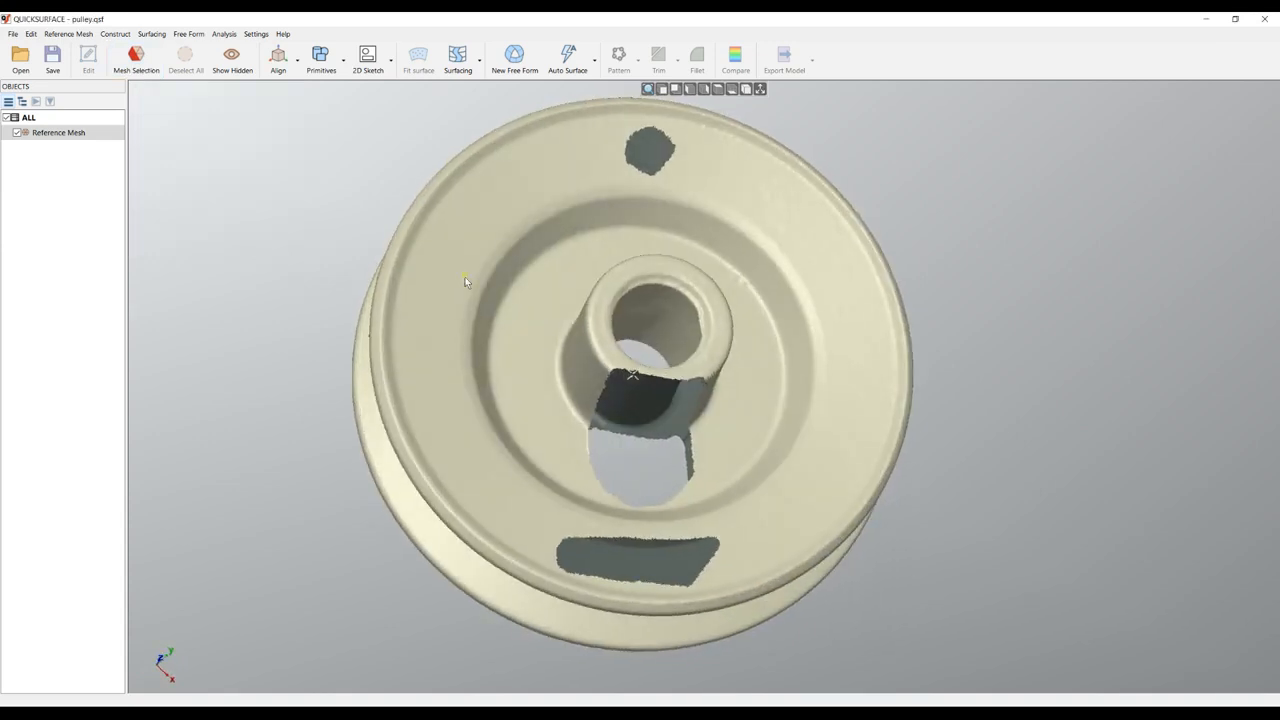
pyautogui.click(385, 58)
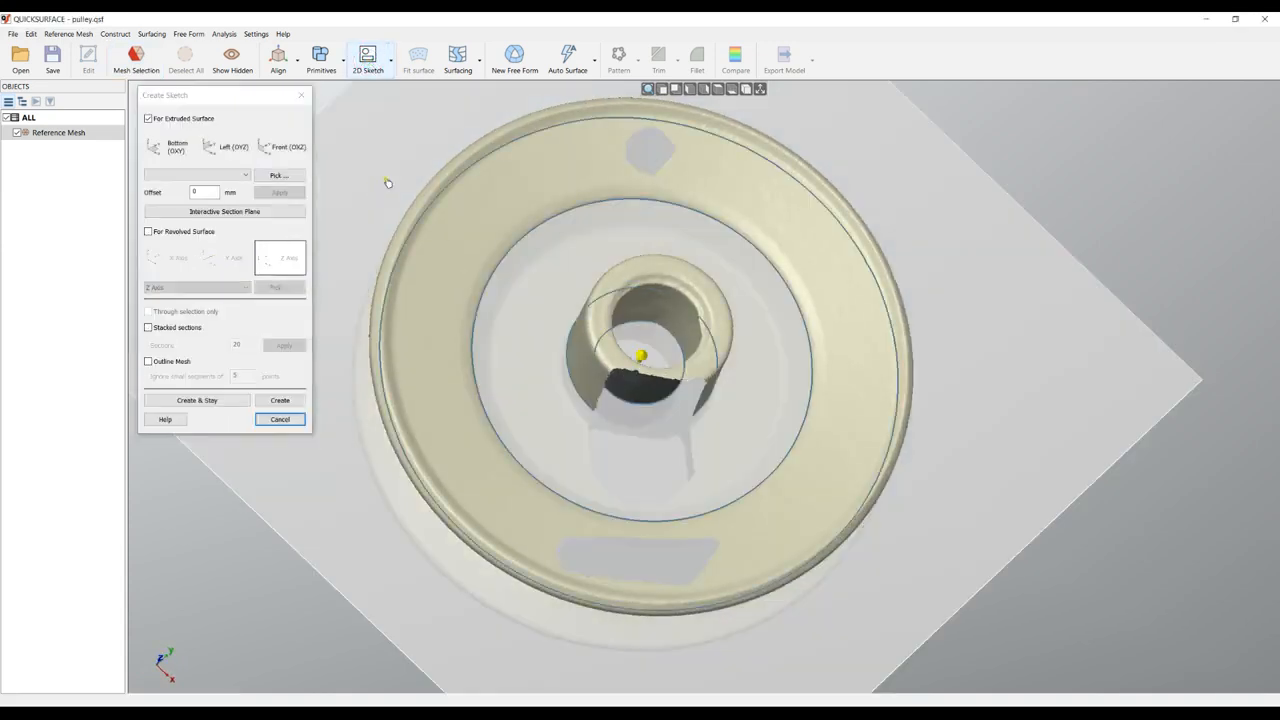
pyautogui.click(176, 233)
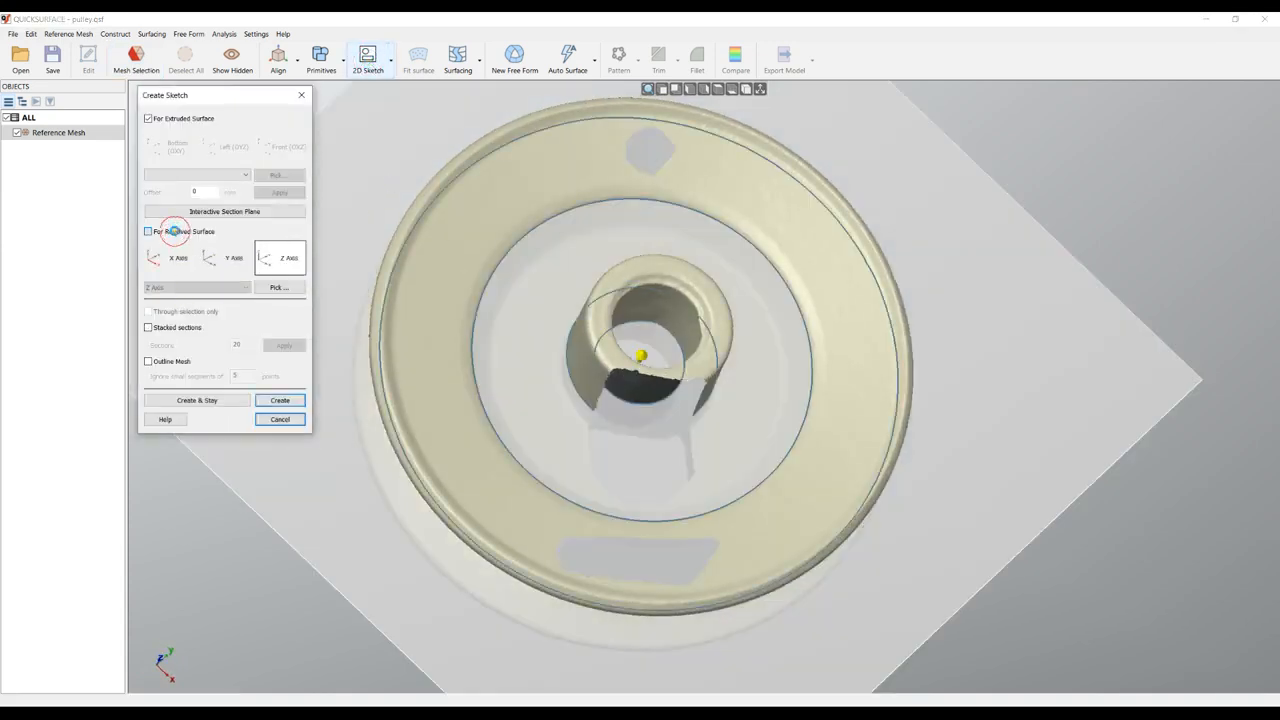
pyautogui.click(156, 328)
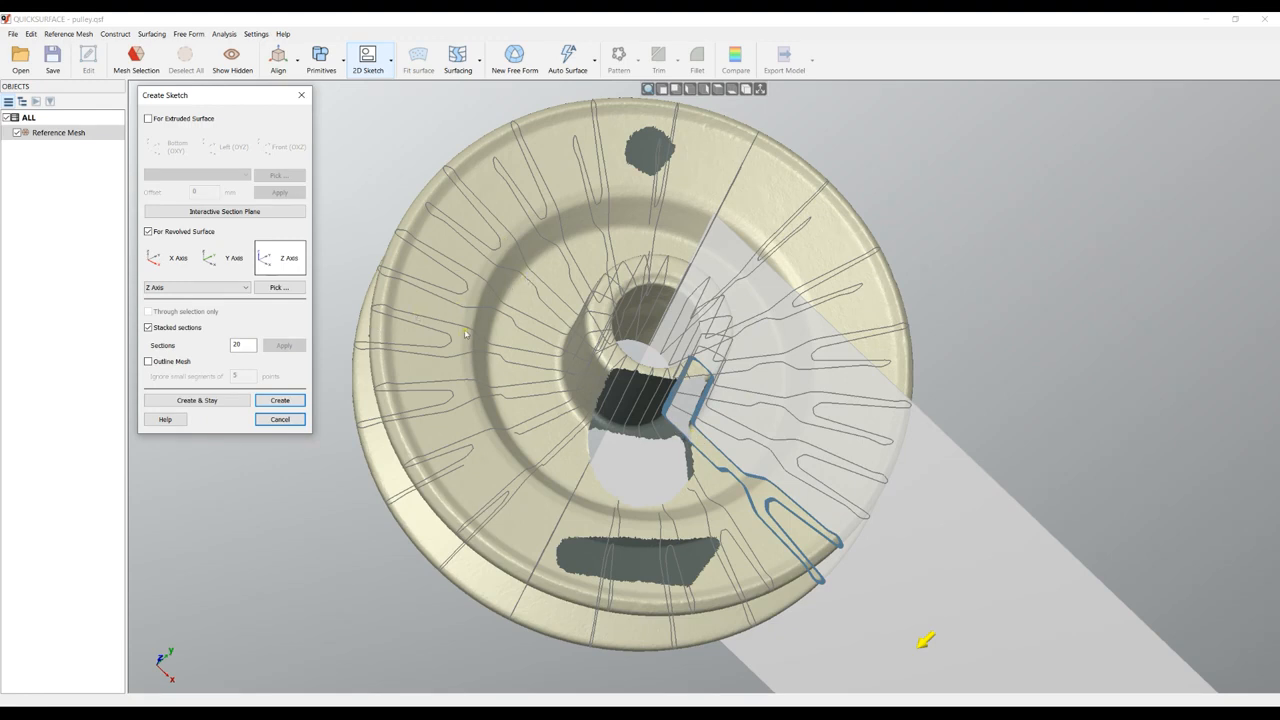
pyautogui.click(280, 401)
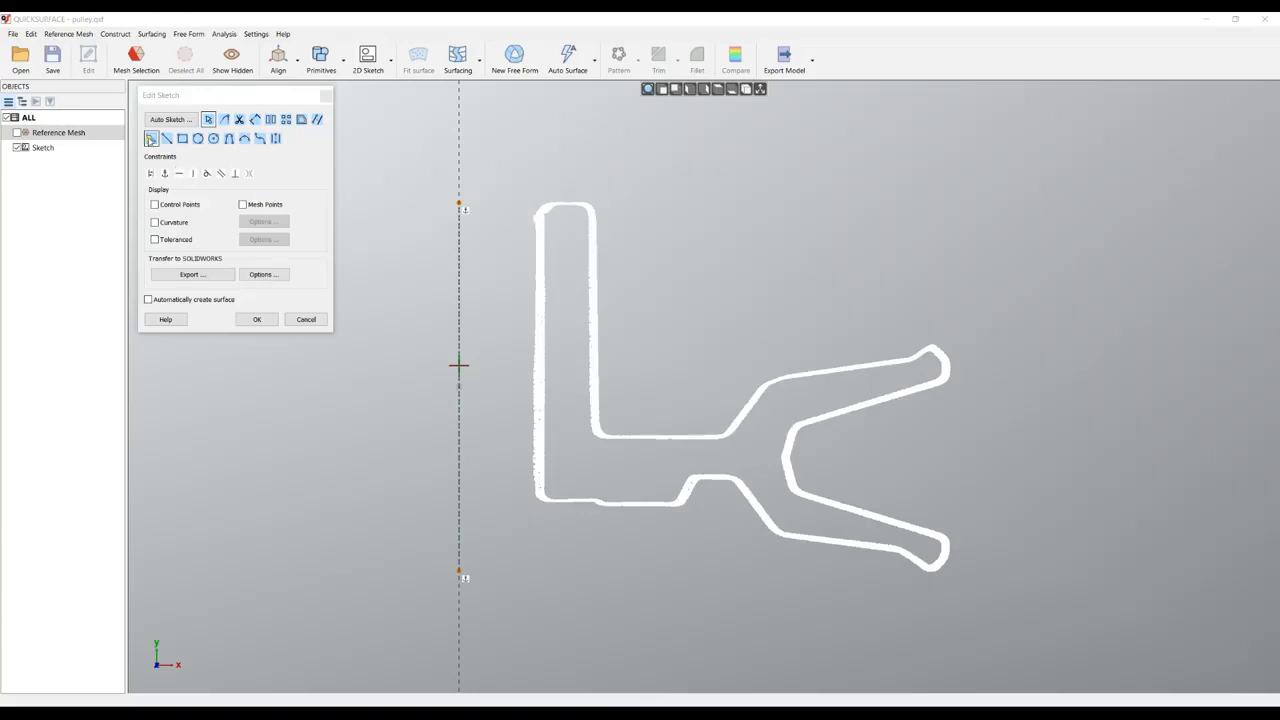
# - Fit a line to the section points along the straight outer wall of the hub
pyautogui.click(151, 139)
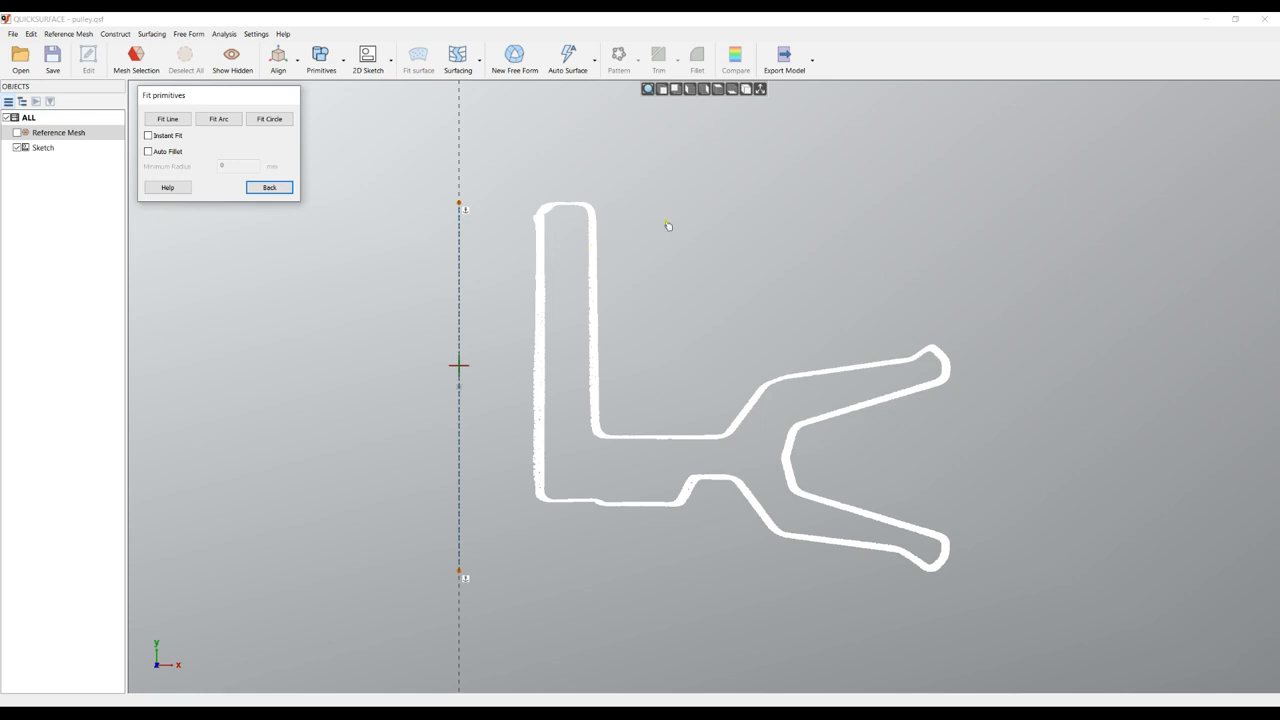
pyautogui.moveTo(668, 216)
pyautogui.mouseDown()
pyautogui.moveTo(624, 216)
pyautogui.moveTo(580, 320)
pyautogui.moveTo(611, 419)
pyautogui.mouseUp()
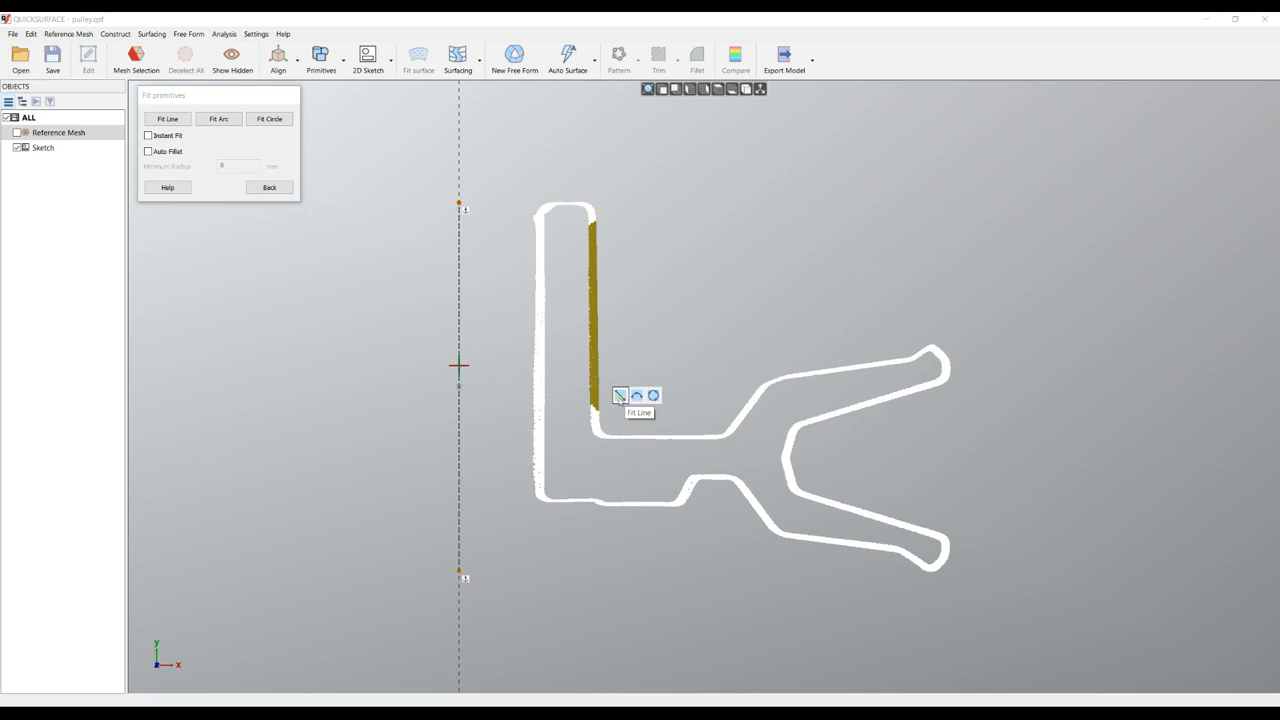
pyautogui.click(620, 396)
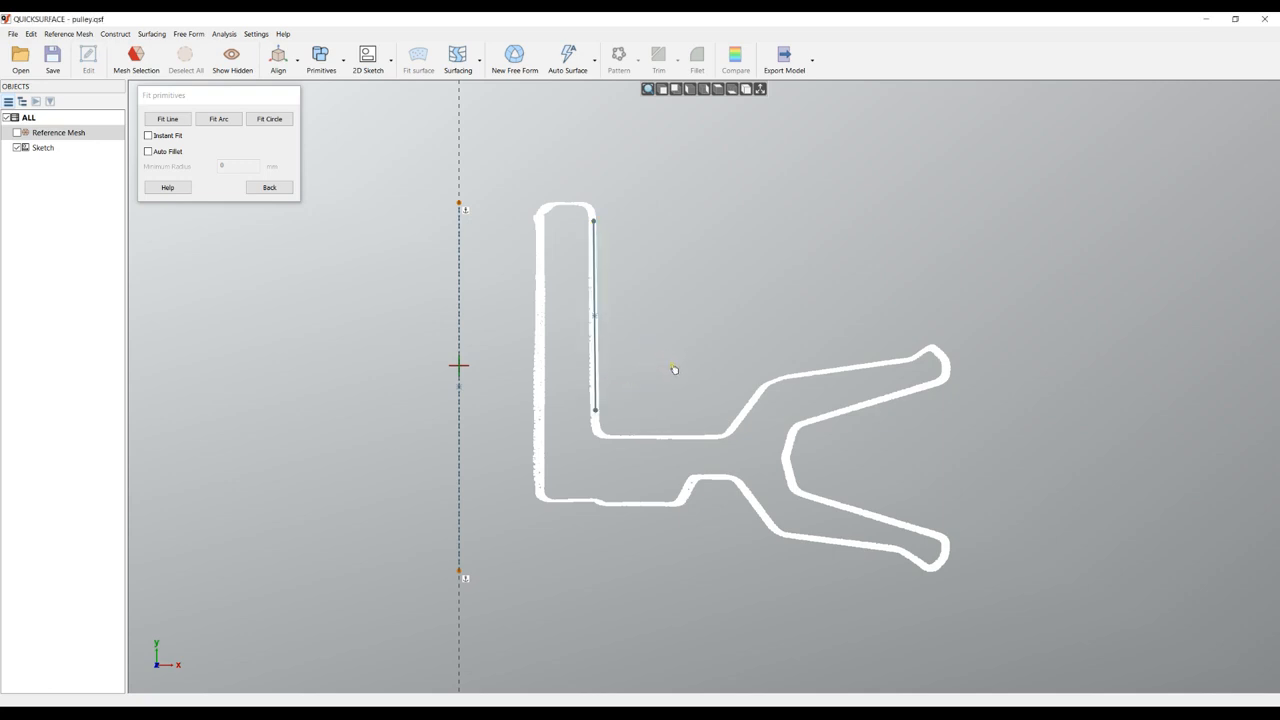
# - Try fitting a circle to the points at the outer end of the upper rim flange, and undo the fit
pyautogui.scroll(3, 962, 366)
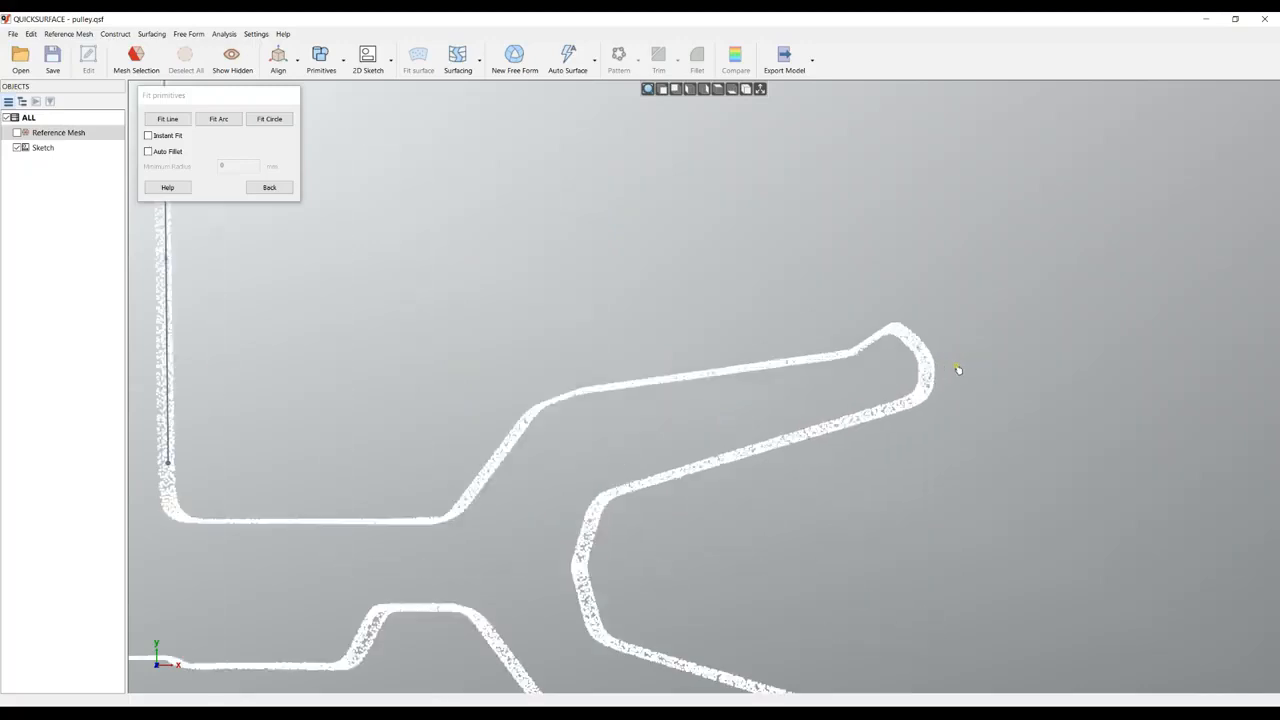
pyautogui.moveTo(919, 366); pyautogui.dragTo(940, 398)
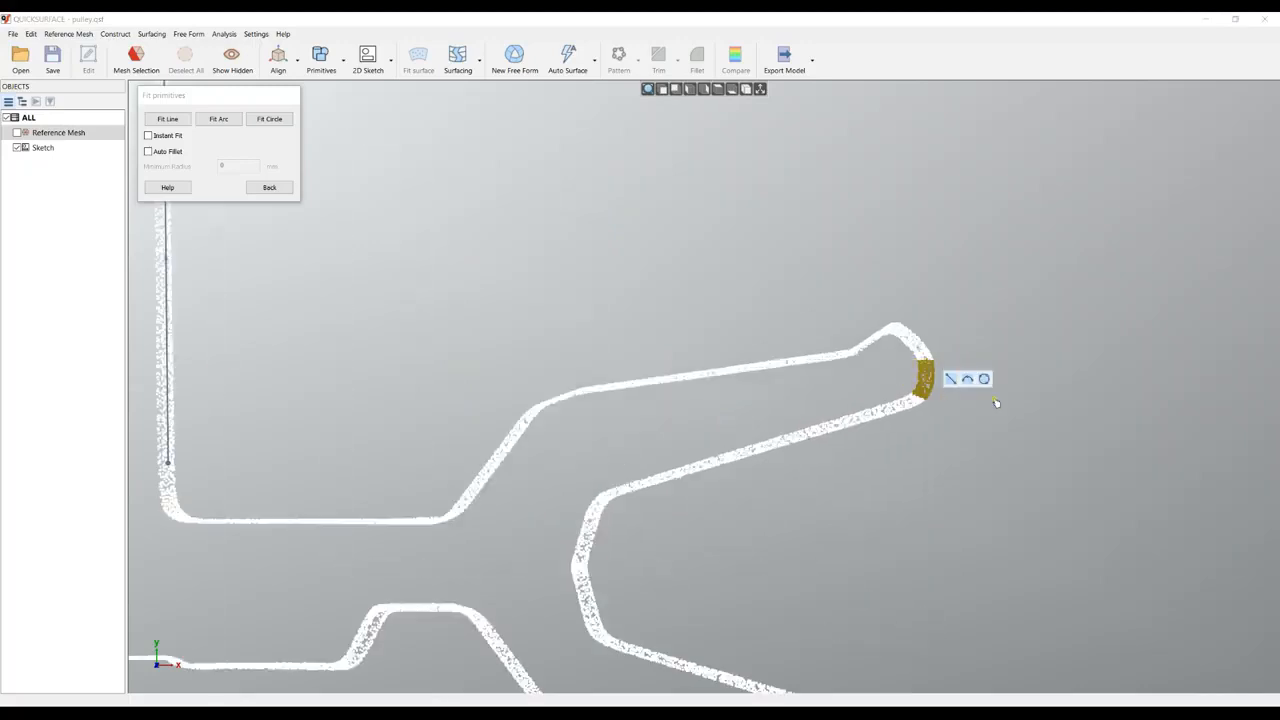
pyautogui.click(984, 379)
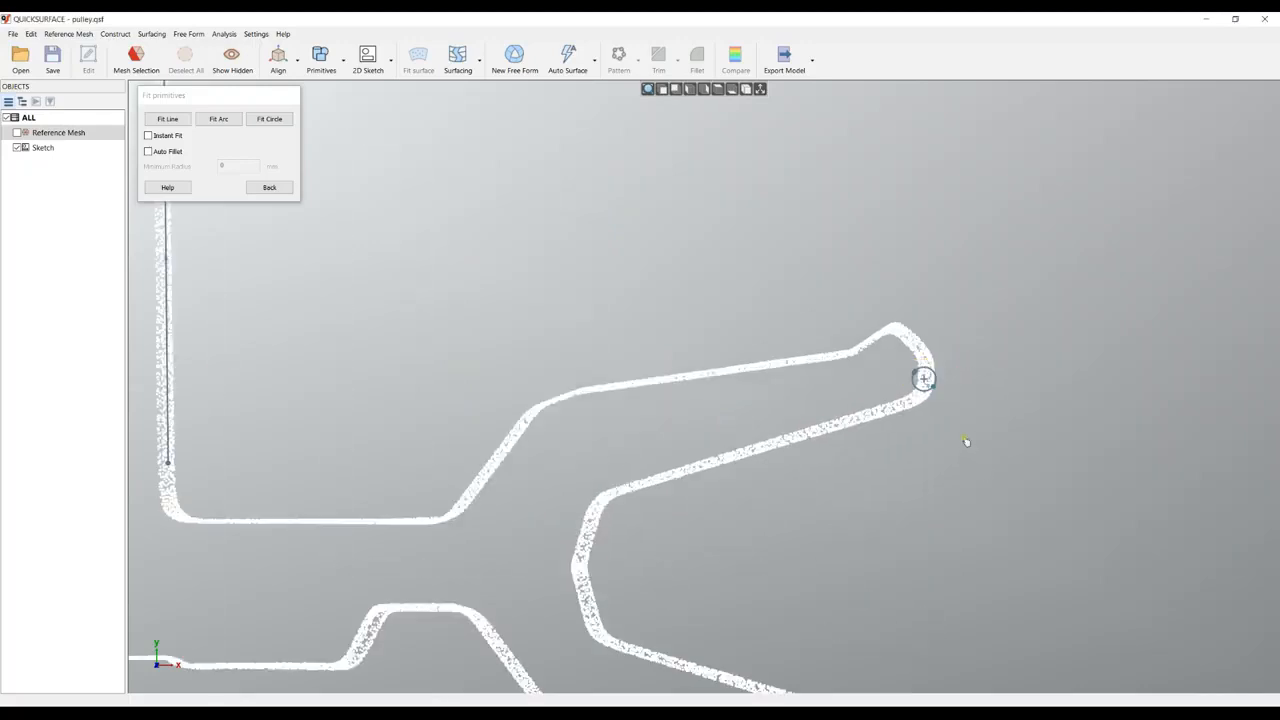
pyautogui.scroll(3, 937, 388)
pyautogui.scroll(3, 937, 388)
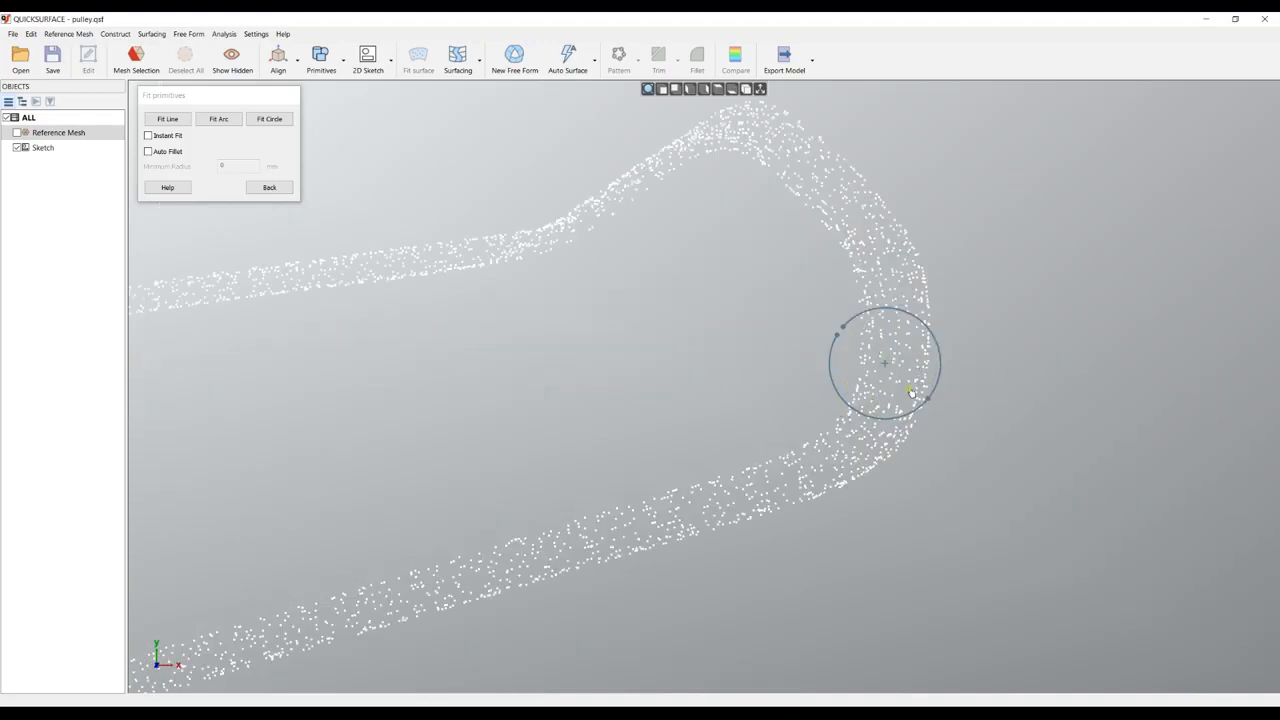
pyautogui.click(31, 34)
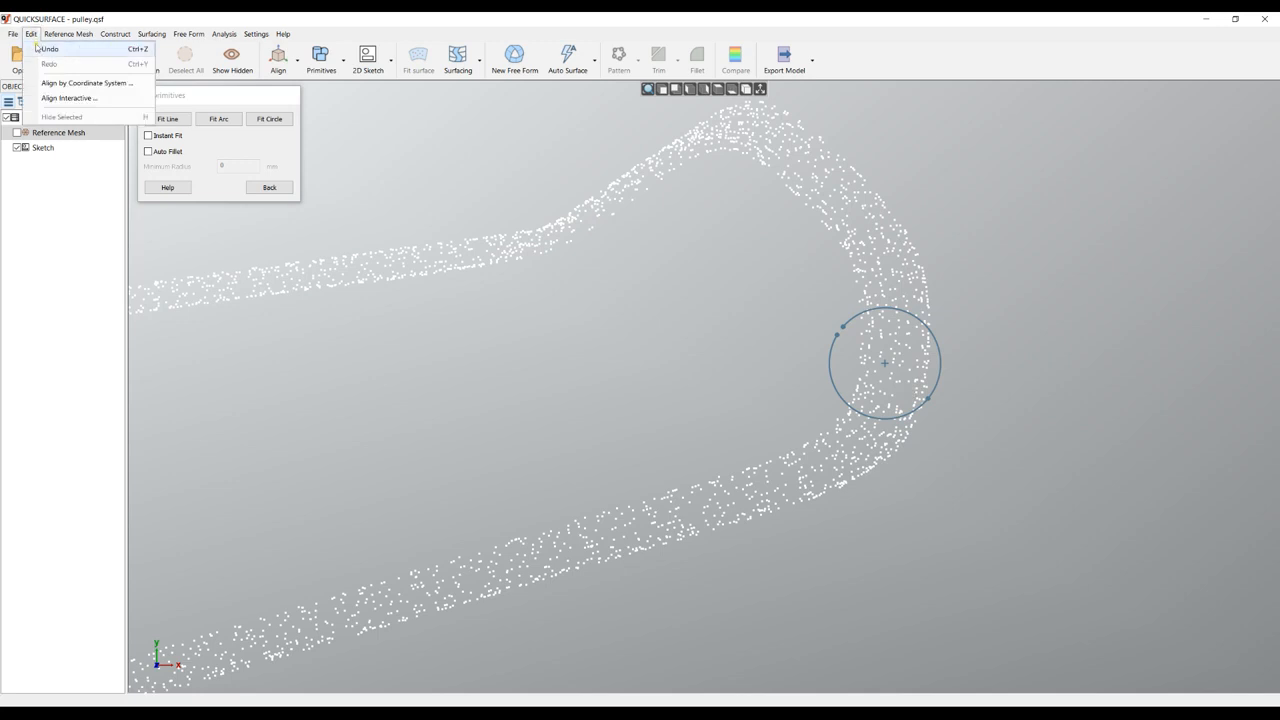
pyautogui.click(52, 47)
pyautogui.scroll(-2, 822, 298)
pyautogui.scroll(-6, 822, 299)
pyautogui.moveTo(547, 371); pyautogui.dragTo(762, 402, button='middle')
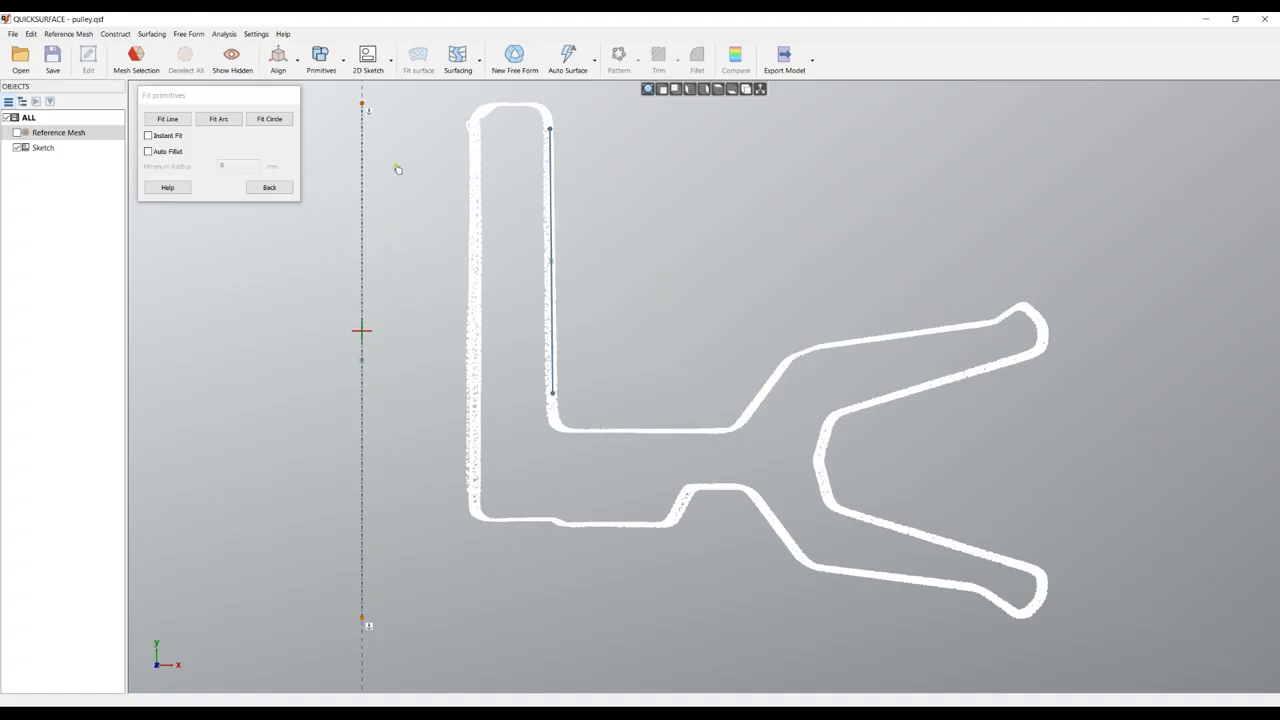
# - Turn on instant fitting and fit lines to the web's flat upper face and the slope rising towards the rim
pyautogui.click(148, 136)
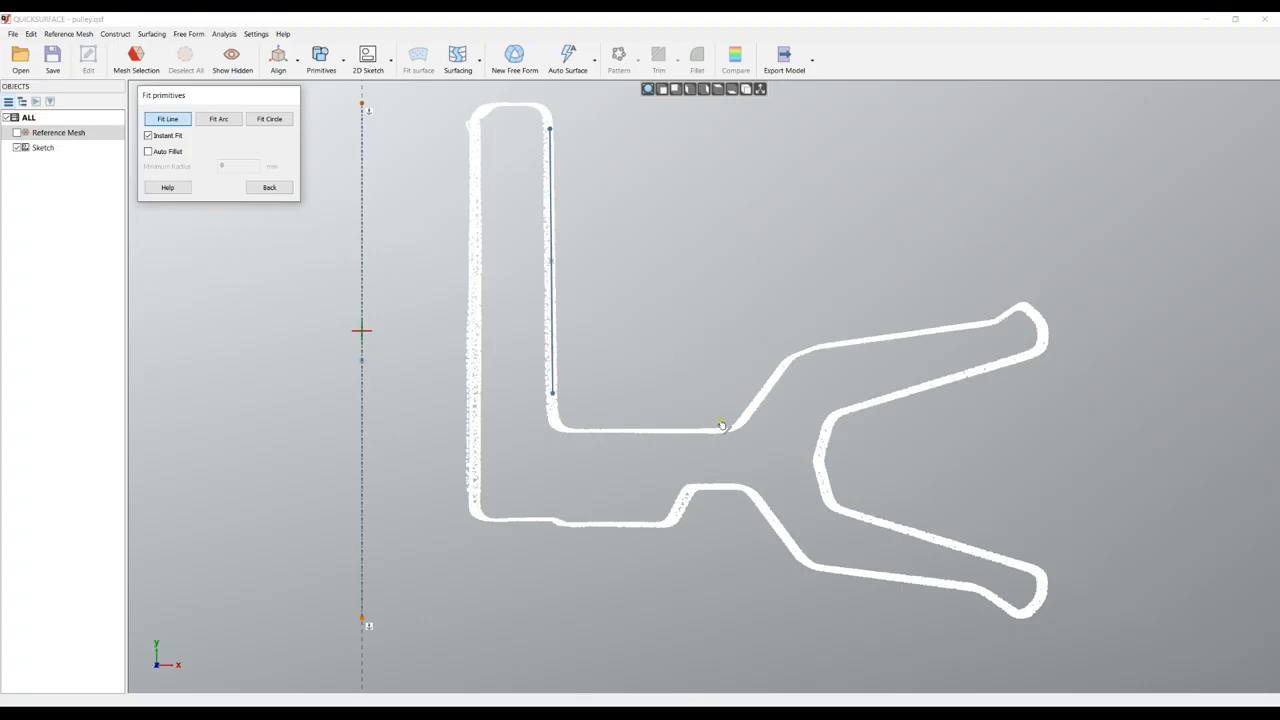
pyautogui.moveTo(723, 412)
pyautogui.mouseDown()
pyautogui.moveTo(715, 453)
pyautogui.moveTo(636, 455)
pyautogui.moveTo(578, 434)
pyautogui.mouseUp()
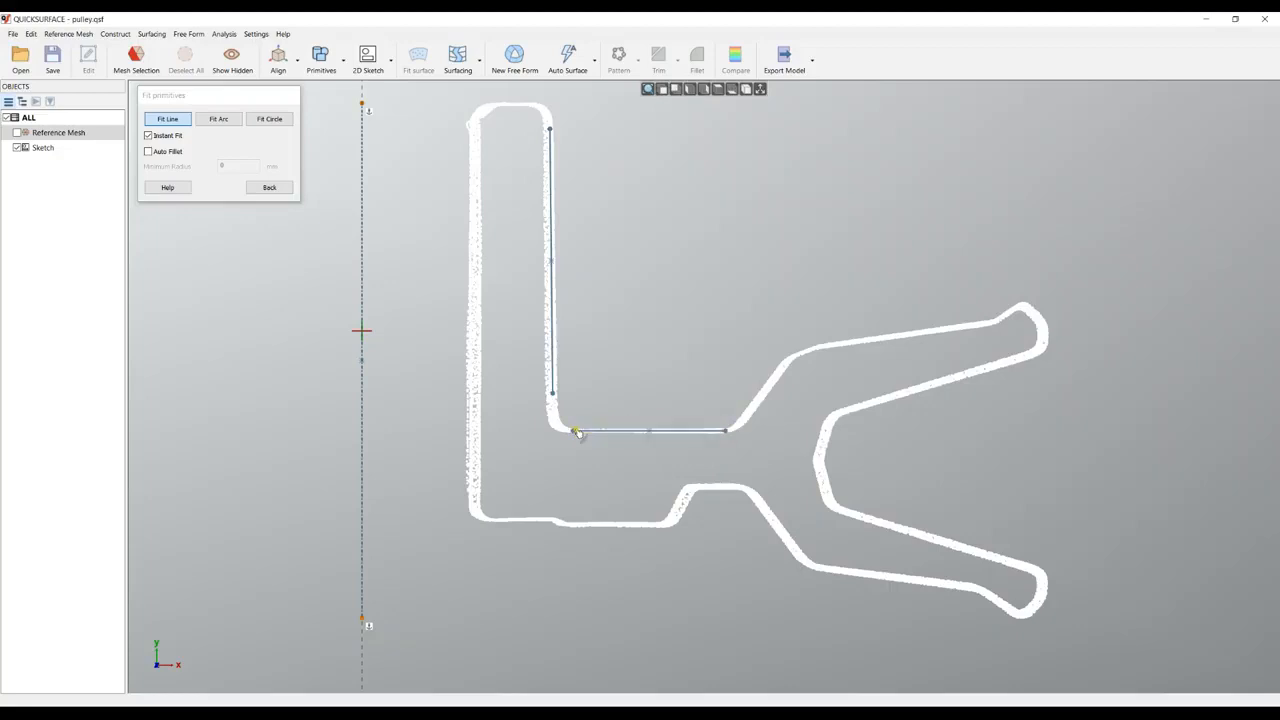
pyautogui.rightClick(636, 370)
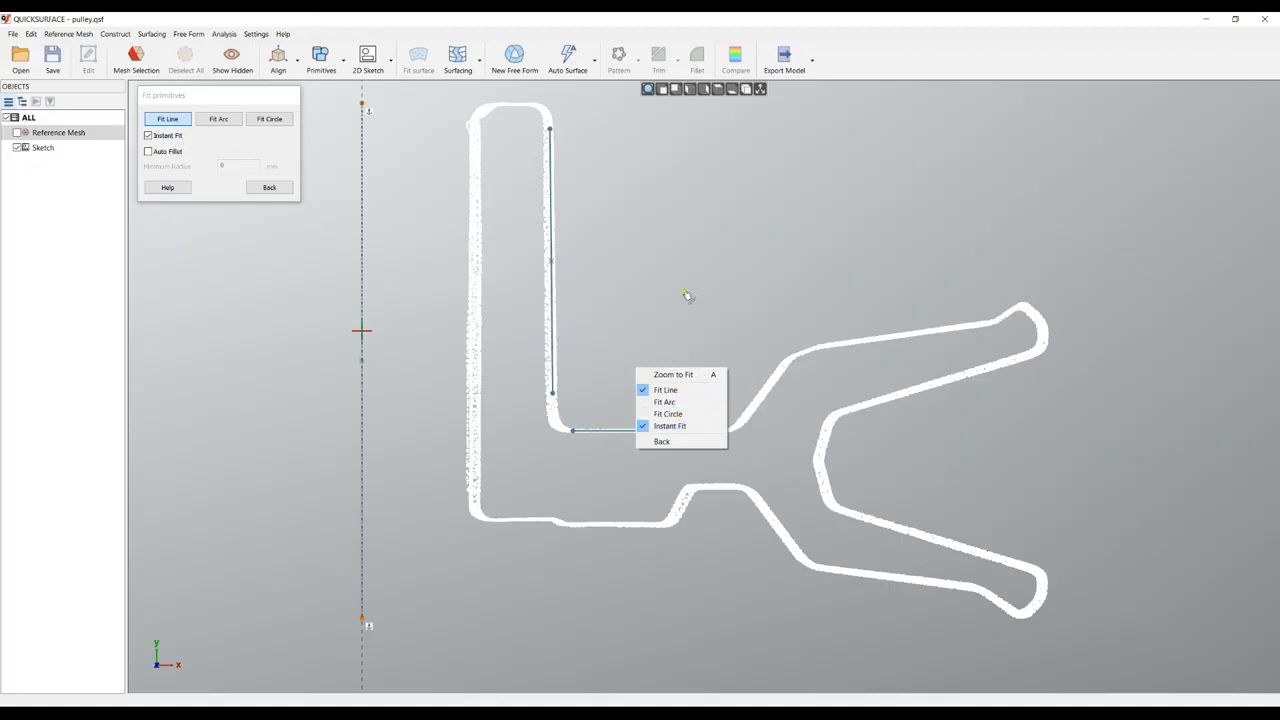
pyautogui.moveTo(808, 371)
pyautogui.mouseDown()
pyautogui.moveTo(785, 368)
pyautogui.moveTo(752, 416)
pyautogui.moveTo(764, 413)
pyautogui.mouseUp()
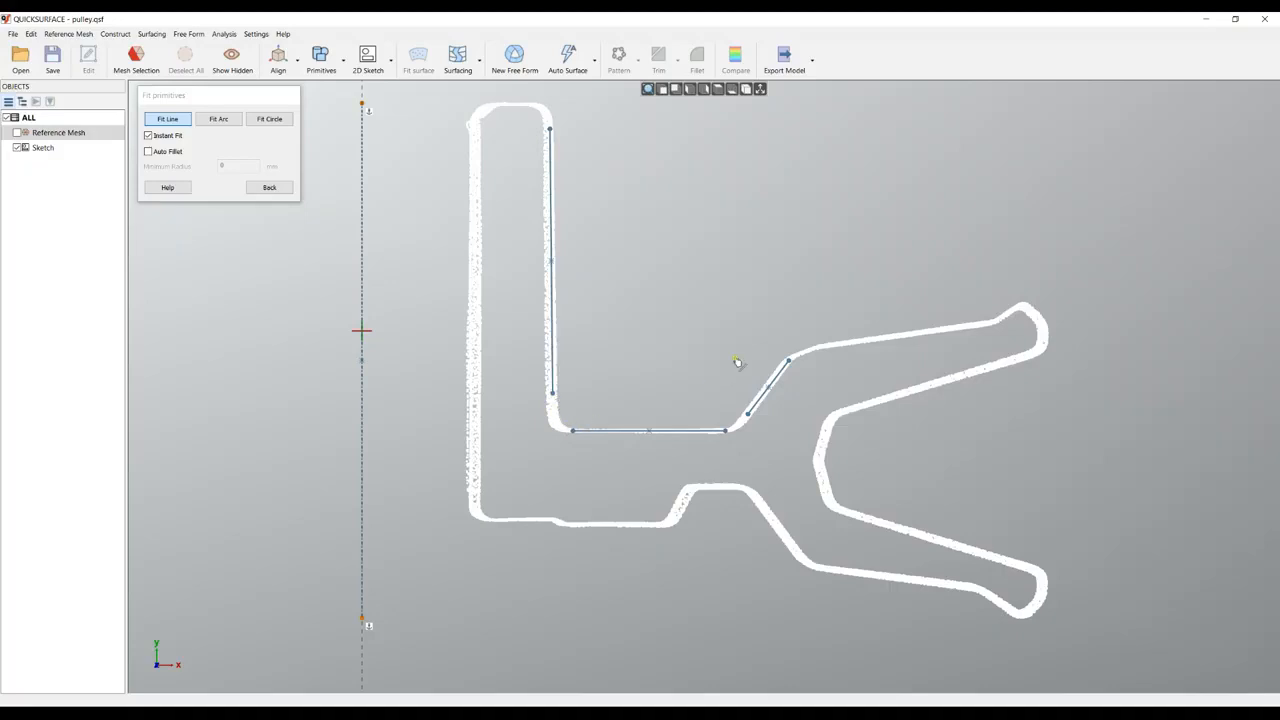
# - Turn on automatic filleting between the fitted lines, toggling it off and on to compare the corners
pyautogui.click(163, 154)
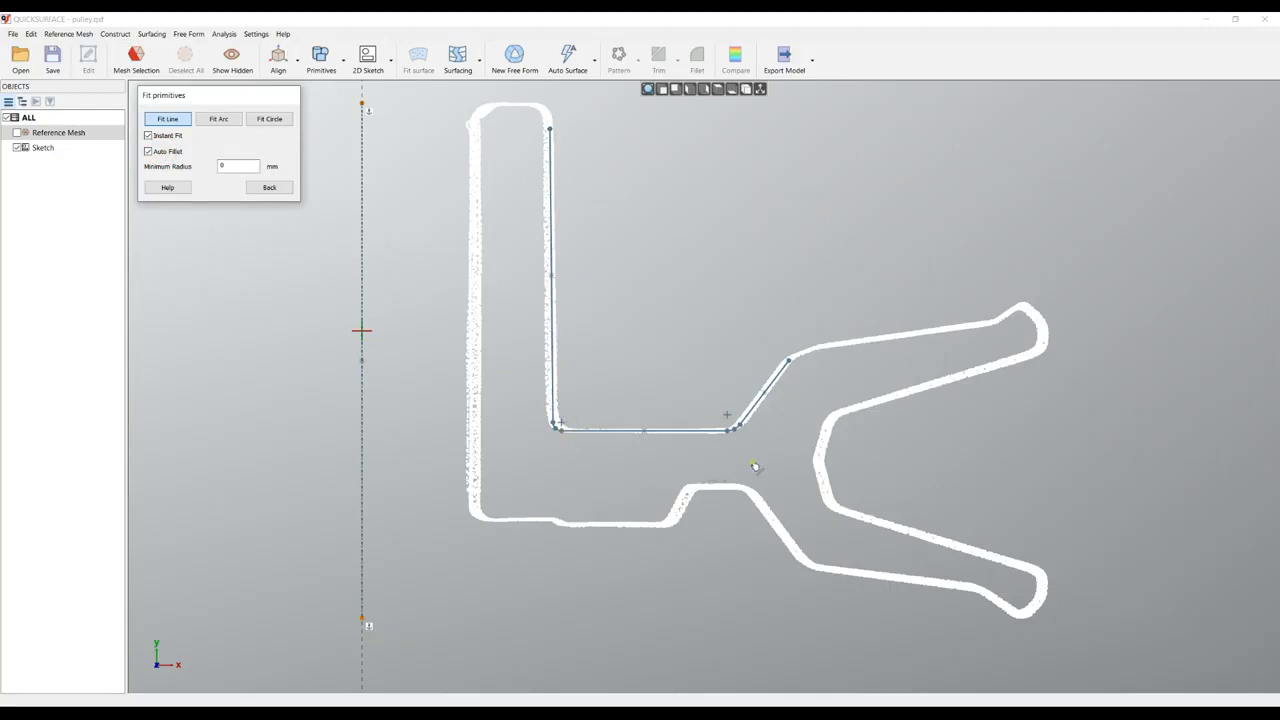
pyautogui.scroll(4, 757, 466)
pyautogui.moveTo(679, 446); pyautogui.dragTo(677, 447, button='middle')
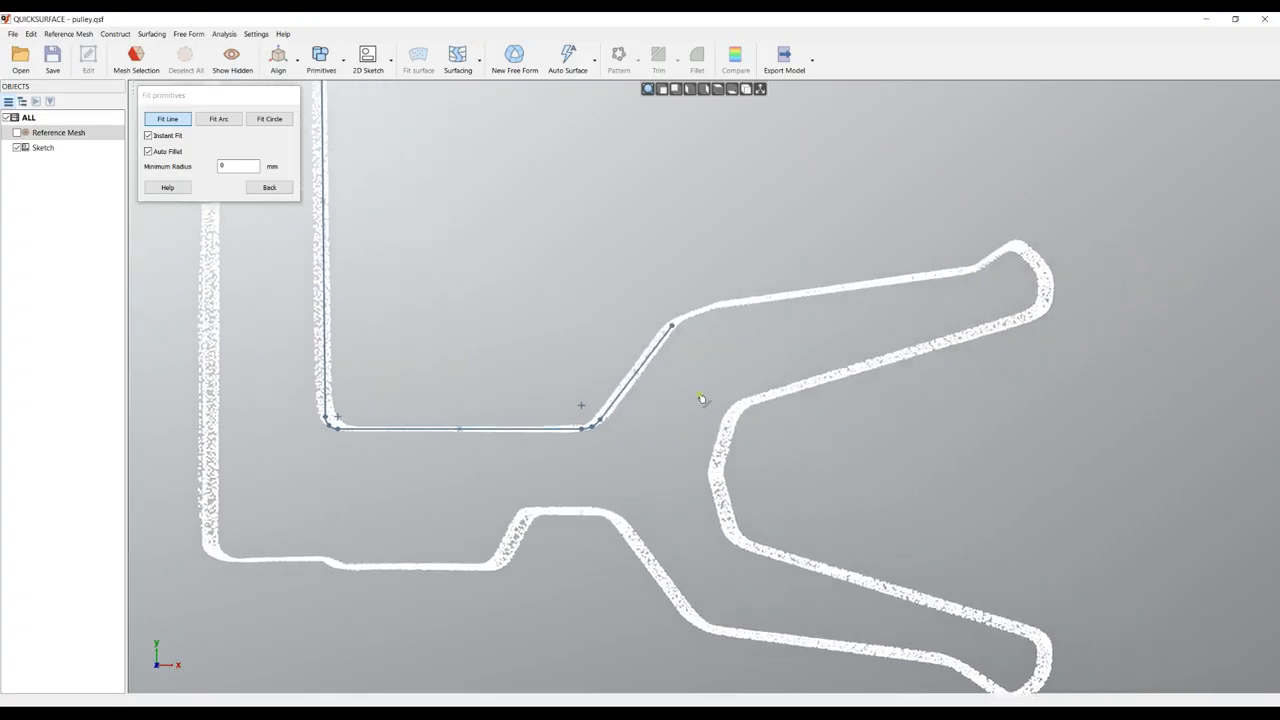
pyautogui.click(170, 155)
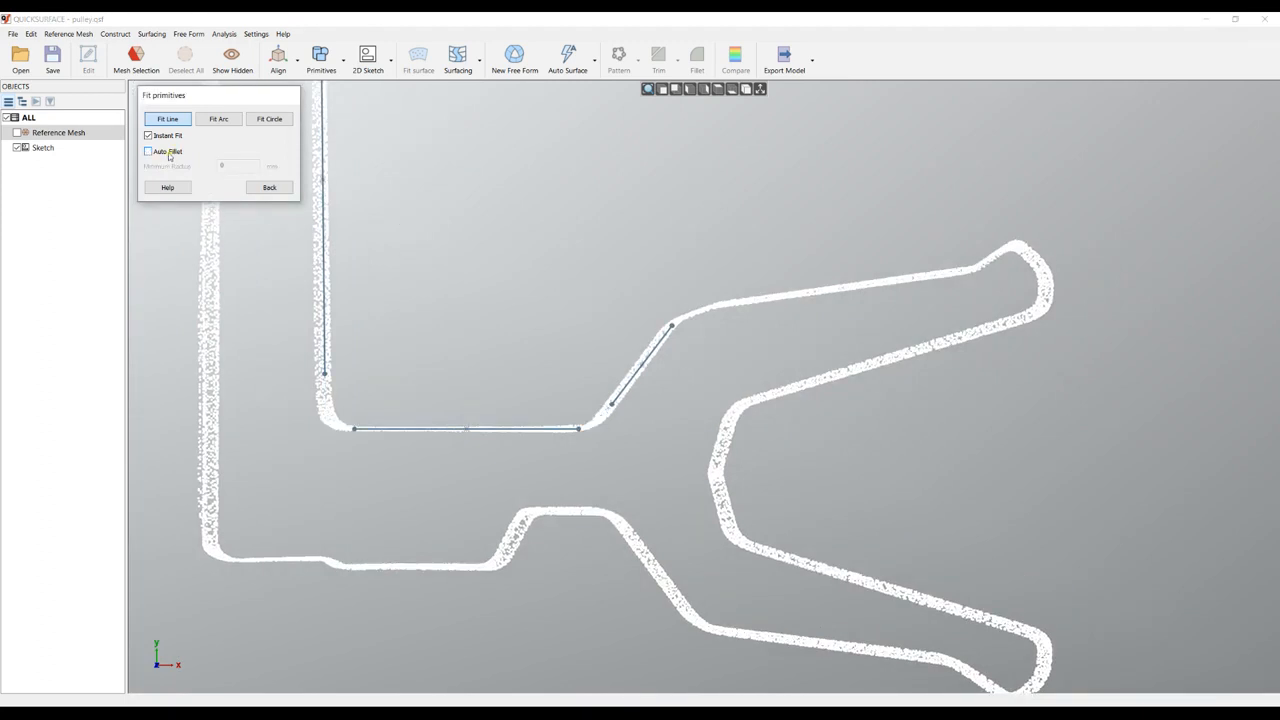
pyautogui.click(170, 155)
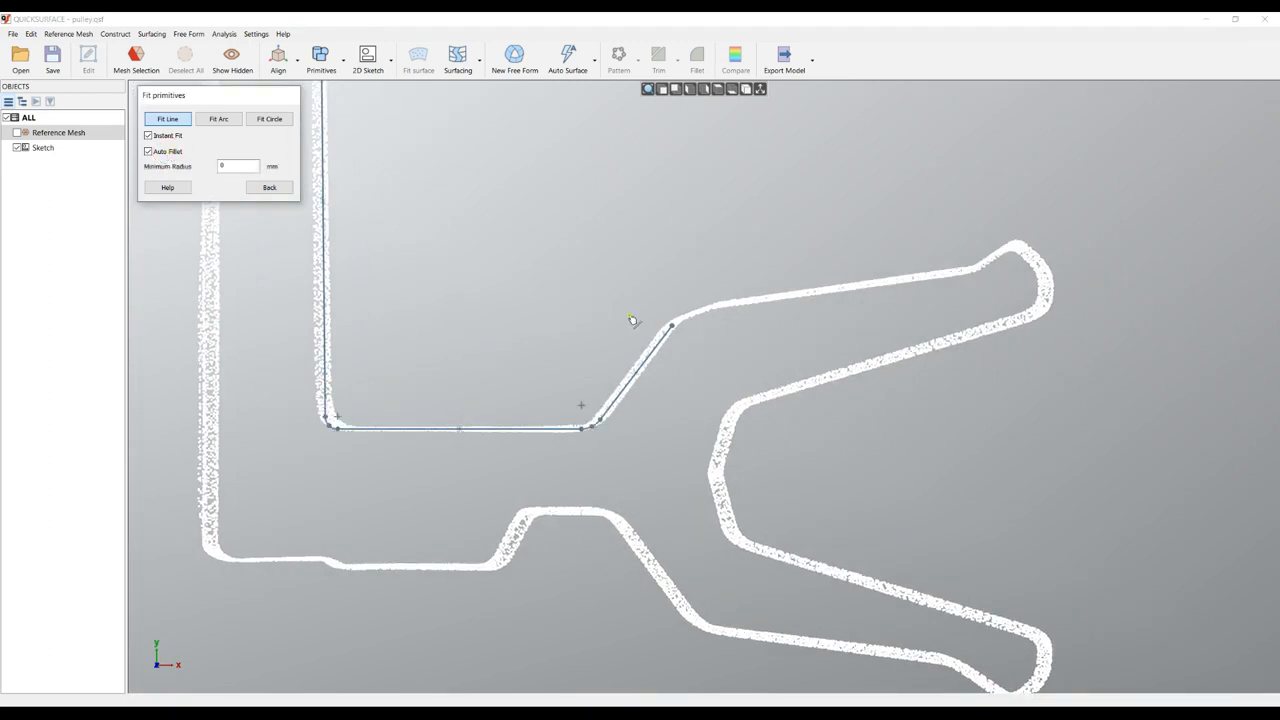
# - Fit the upper rim flange's outer face, rounded tip and groove-side face to the section points
pyautogui.moveTo(968, 258)
pyautogui.mouseDown()
pyautogui.moveTo(945, 298)
pyautogui.moveTo(778, 322)
pyautogui.moveTo(702, 308)
pyautogui.mouseUp()
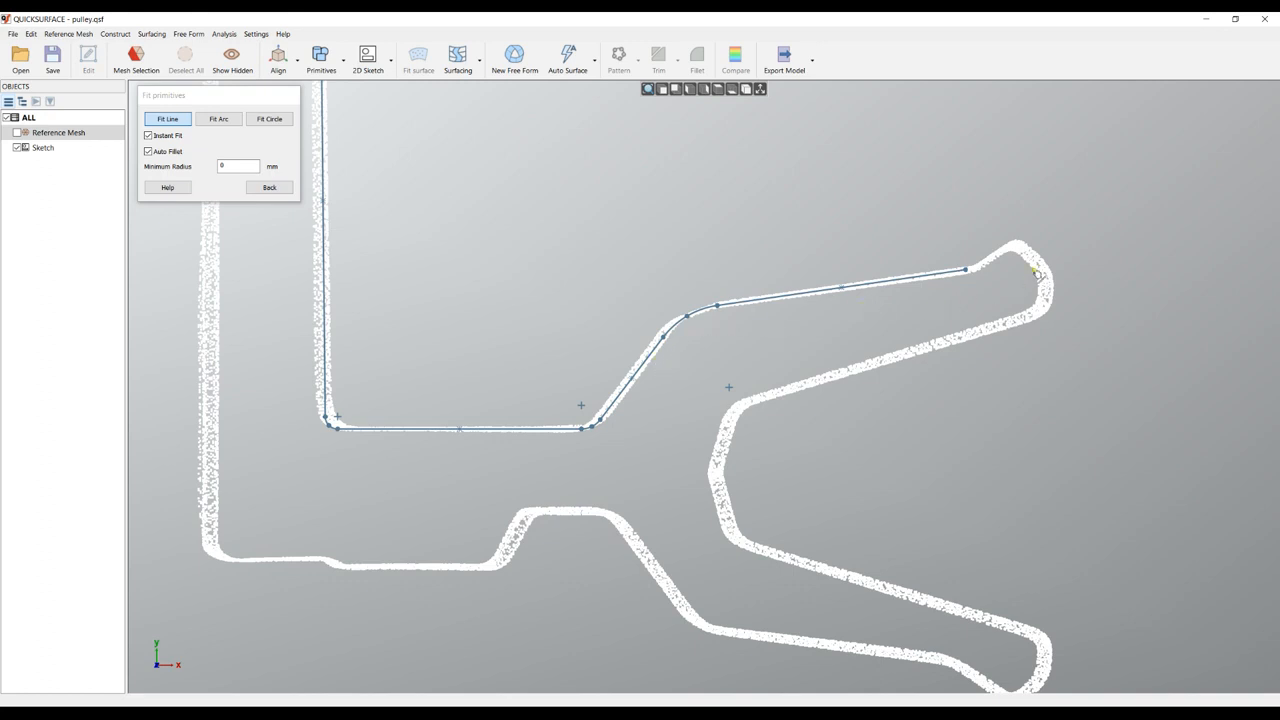
pyautogui.moveTo(1003, 250)
pyautogui.mouseDown()
pyautogui.moveTo(972, 266)
pyautogui.moveTo(1026, 254)
pyautogui.moveTo(1058, 268)
pyautogui.mouseUp()
pyautogui.moveTo(1025, 308)
pyautogui.mouseDown()
pyautogui.moveTo(1020, 294)
pyautogui.moveTo(954, 414)
pyautogui.moveTo(765, 406)
pyautogui.mouseUp()
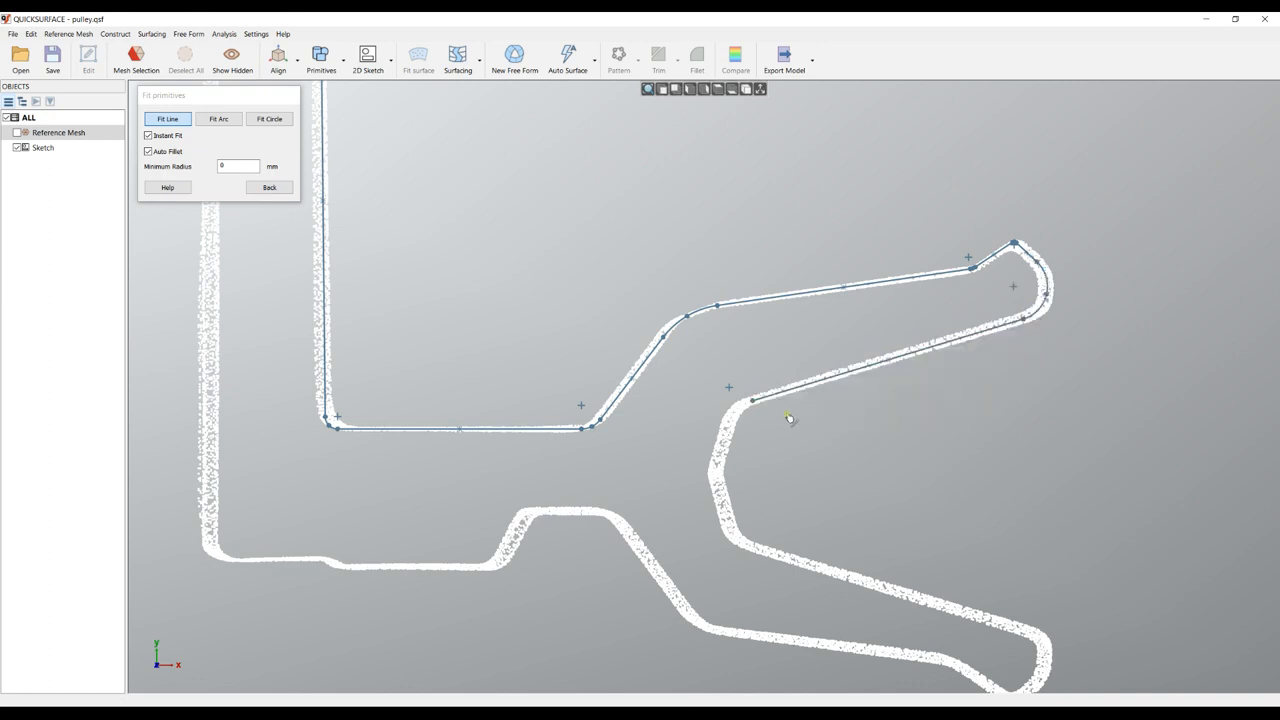
# - Fit lines around the groove floor, the lower rim flange and its tip, and the slope leading back to the web
pyautogui.moveTo(737, 420)
pyautogui.mouseDown()
pyautogui.moveTo(723, 434)
pyautogui.moveTo(718, 520)
pyautogui.moveTo(766, 530)
pyautogui.mouseUp()
pyautogui.moveTo(878, 520); pyautogui.dragTo(861, 362, button='middle')
pyautogui.moveTo(1016, 459)
pyautogui.mouseDown()
pyautogui.moveTo(868, 473)
pyautogui.moveTo(759, 408)
pyautogui.moveTo(746, 384)
pyautogui.mouseUp()
pyautogui.moveTo(1049, 501)
pyautogui.mouseDown()
pyautogui.moveTo(1023, 497)
pyautogui.moveTo(1057, 545)
pyautogui.moveTo(960, 530)
pyautogui.moveTo(950, 515)
pyautogui.moveTo(888, 528)
pyautogui.moveTo(700, 472)
pyautogui.moveTo(606, 392)
pyautogui.mouseUp()
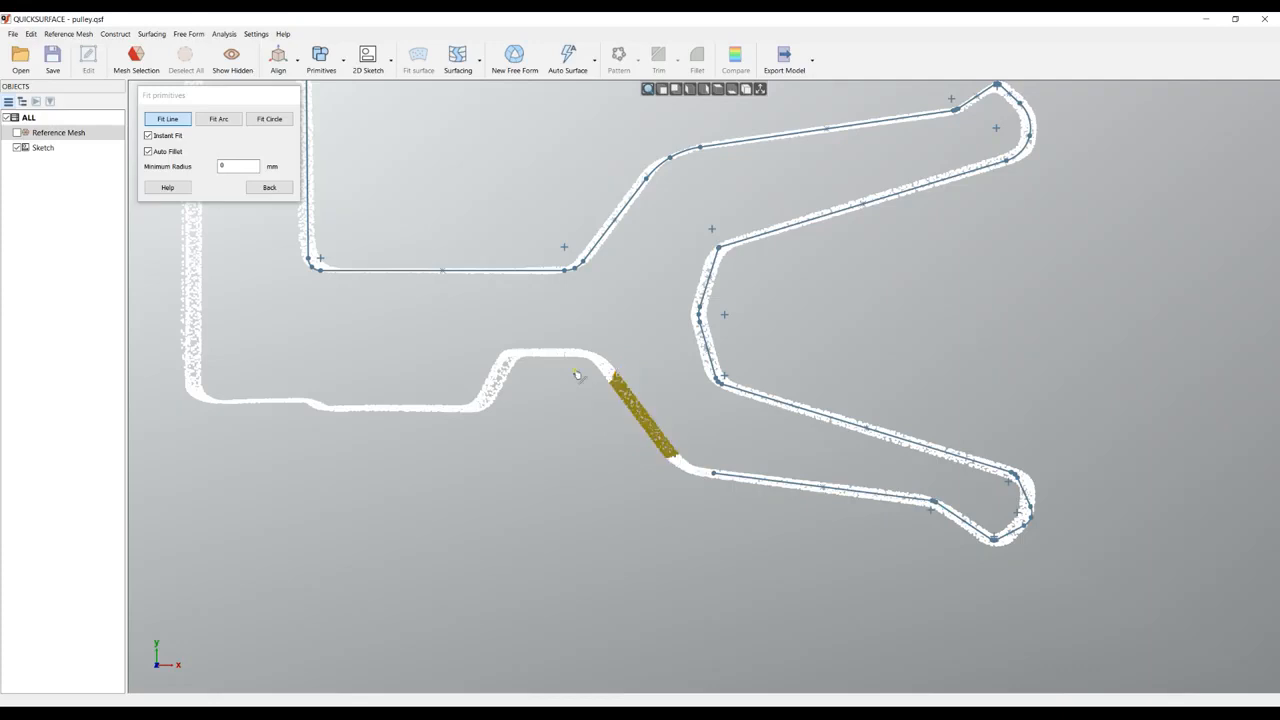
# - Fit lines to the underside recess, its sloped side, the adjoining flat face and the inner bore wall
pyautogui.moveTo(577, 346)
pyautogui.mouseDown()
pyautogui.moveTo(580, 365)
pyautogui.moveTo(520, 352)
pyautogui.moveTo(485, 400)
pyautogui.mouseUp()
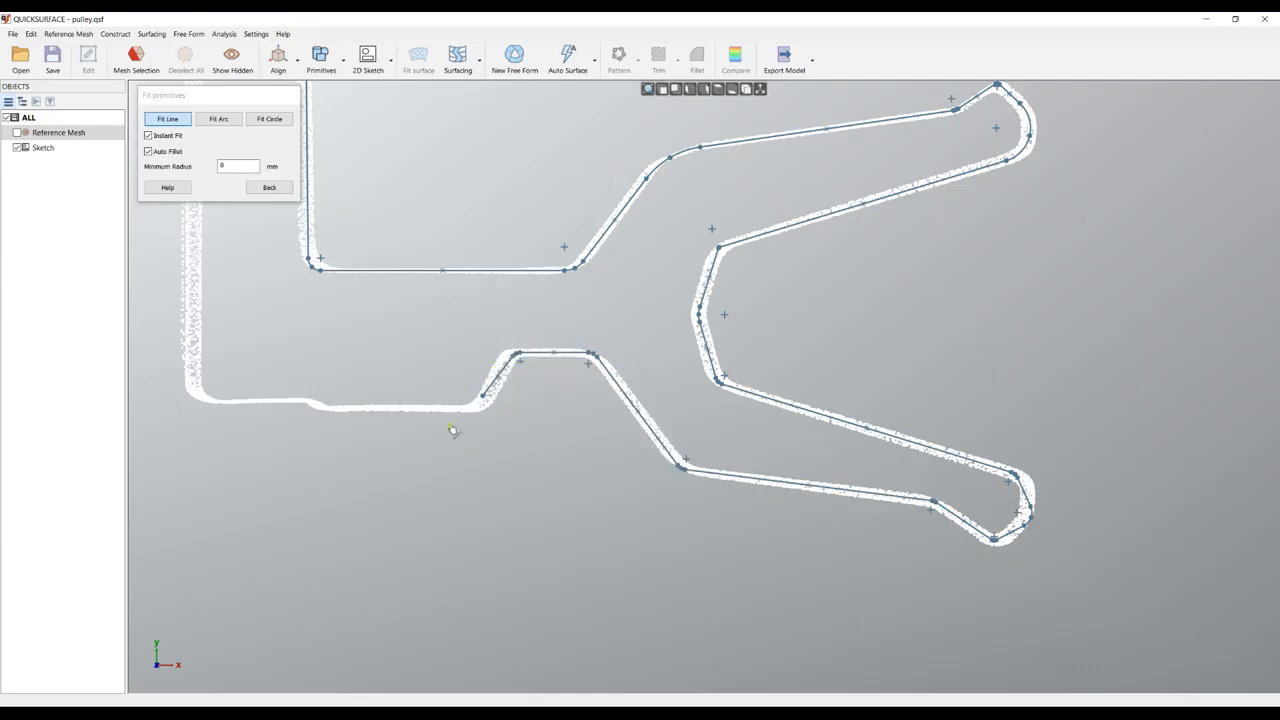
pyautogui.scroll(3, 438, 417)
pyautogui.moveTo(482, 388)
pyautogui.mouseDown()
pyautogui.moveTo(340, 431)
pyautogui.moveTo(297, 409)
pyautogui.mouseUp()
pyautogui.scroll(-5, 688, 467)
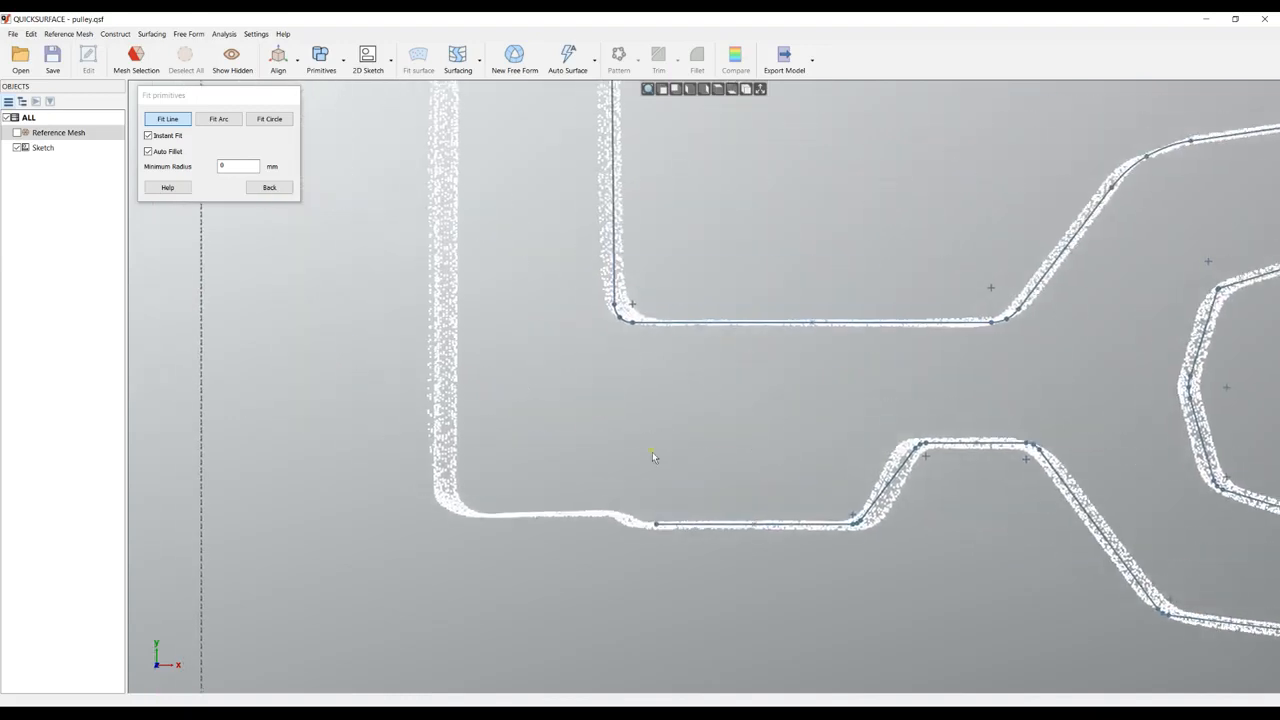
pyautogui.moveTo(553, 148)
pyautogui.mouseDown()
pyautogui.moveTo(509, 220)
pyautogui.moveTo(490, 356)
pyautogui.mouseUp()
pyautogui.moveTo(511, 416); pyautogui.dragTo(532, 454)
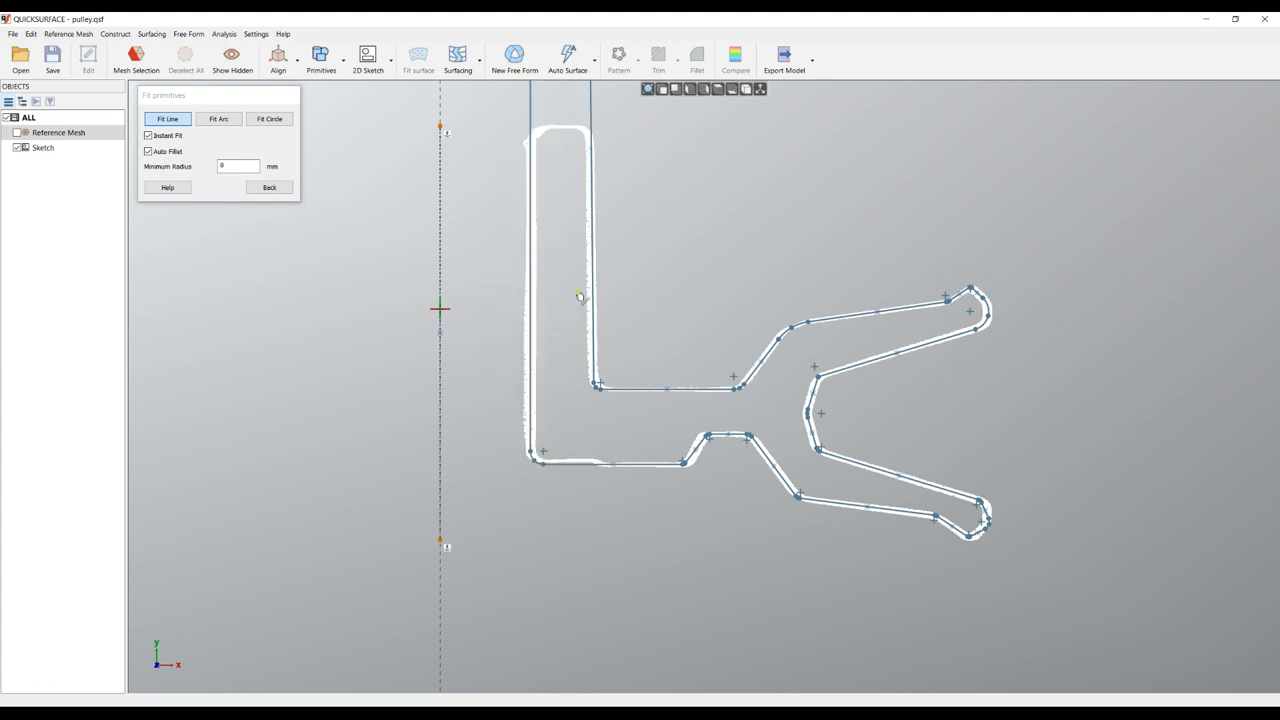
# - Fit a line across the hub's upper end face to join the inner and outer hub walls
pyautogui.scroll(-3, 592, 252)
pyautogui.moveTo(629, 210); pyautogui.dragTo(647, 339, button='middle')
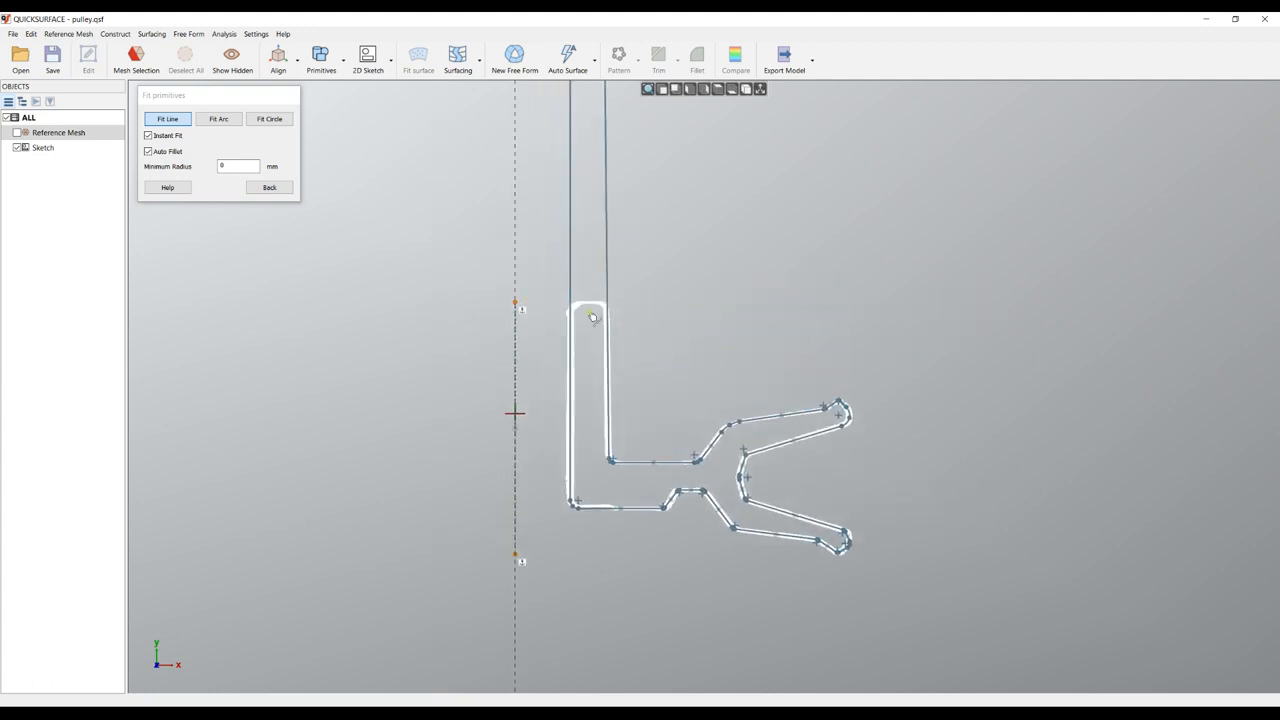
pyautogui.scroll(3, 591, 300)
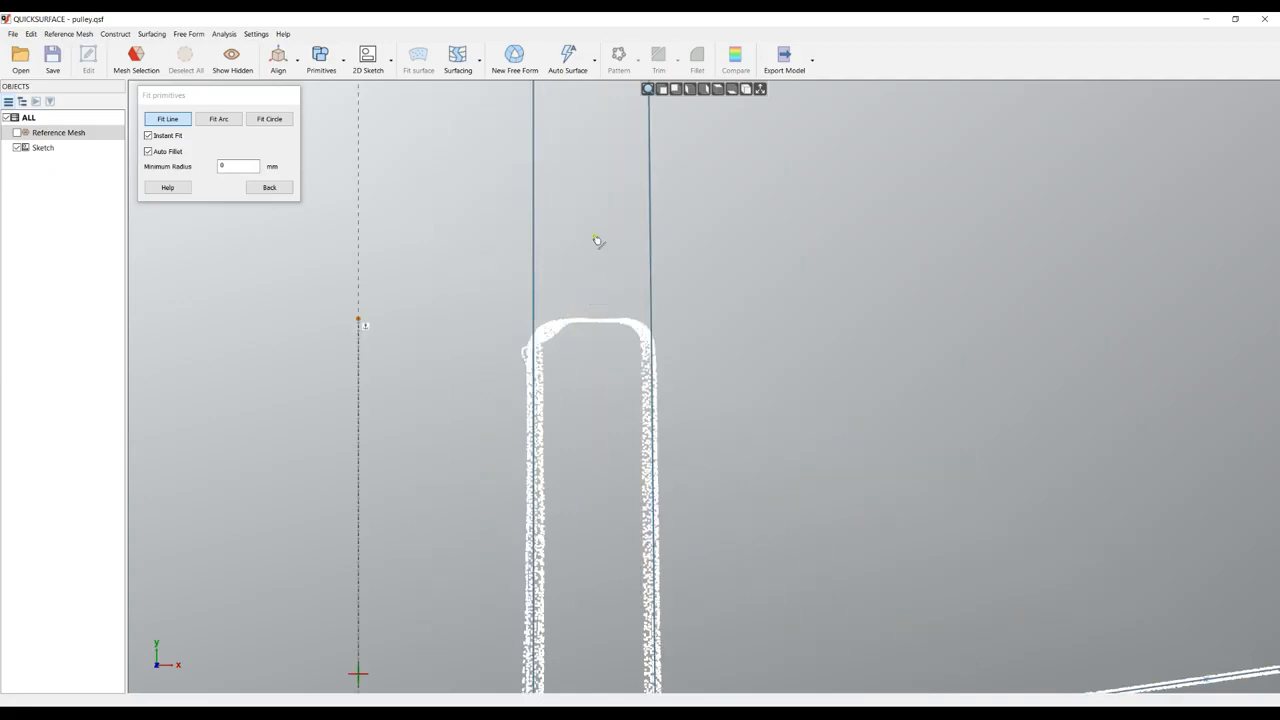
pyautogui.moveTo(620, 306)
pyautogui.mouseDown()
pyautogui.moveTo(595, 325)
pyautogui.moveTo(570, 322)
pyautogui.mouseUp()
pyautogui.scroll(-2, 586, 223)
# - Fit lines to the hub's lower end face and to the small step beside it, closing the profile
pyautogui.scroll(-1, 586, 225)
pyautogui.scroll(1, 605, 507)
pyautogui.scroll(5, 600, 420)
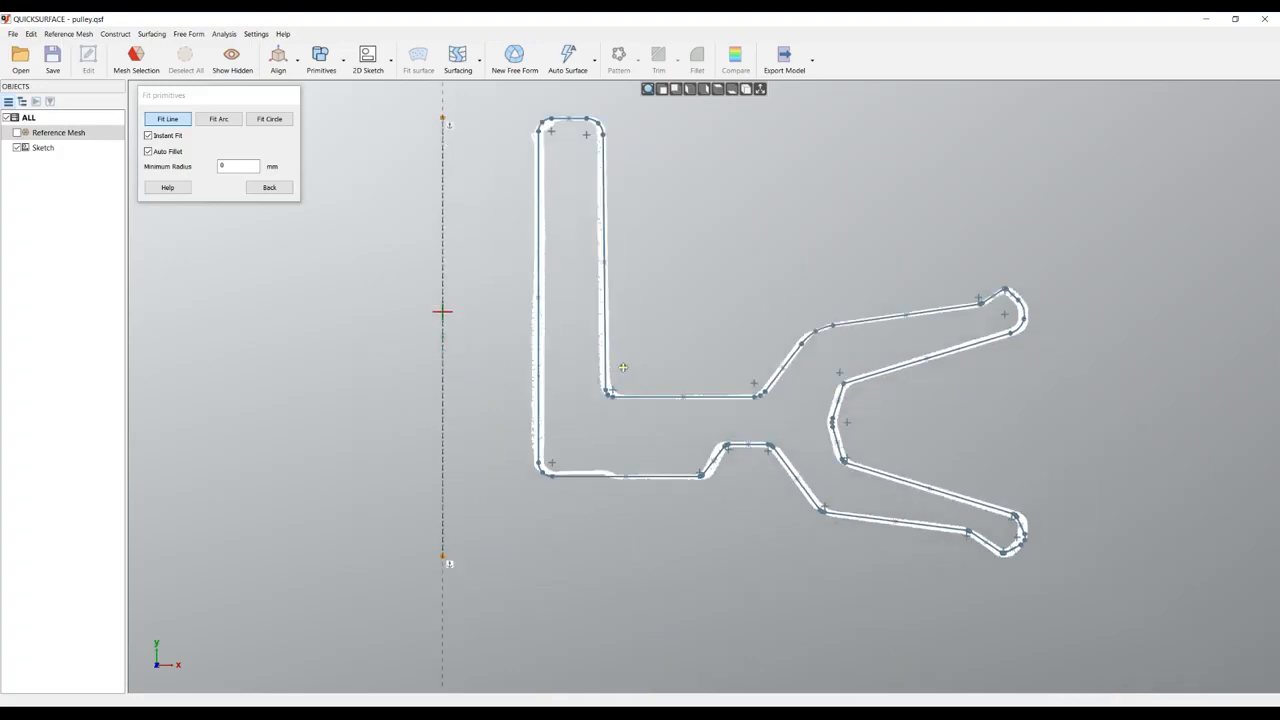
pyautogui.moveTo(622, 393)
pyautogui.mouseDown()
pyautogui.moveTo(448, 415)
pyautogui.moveTo(418, 404)
pyautogui.mouseUp()
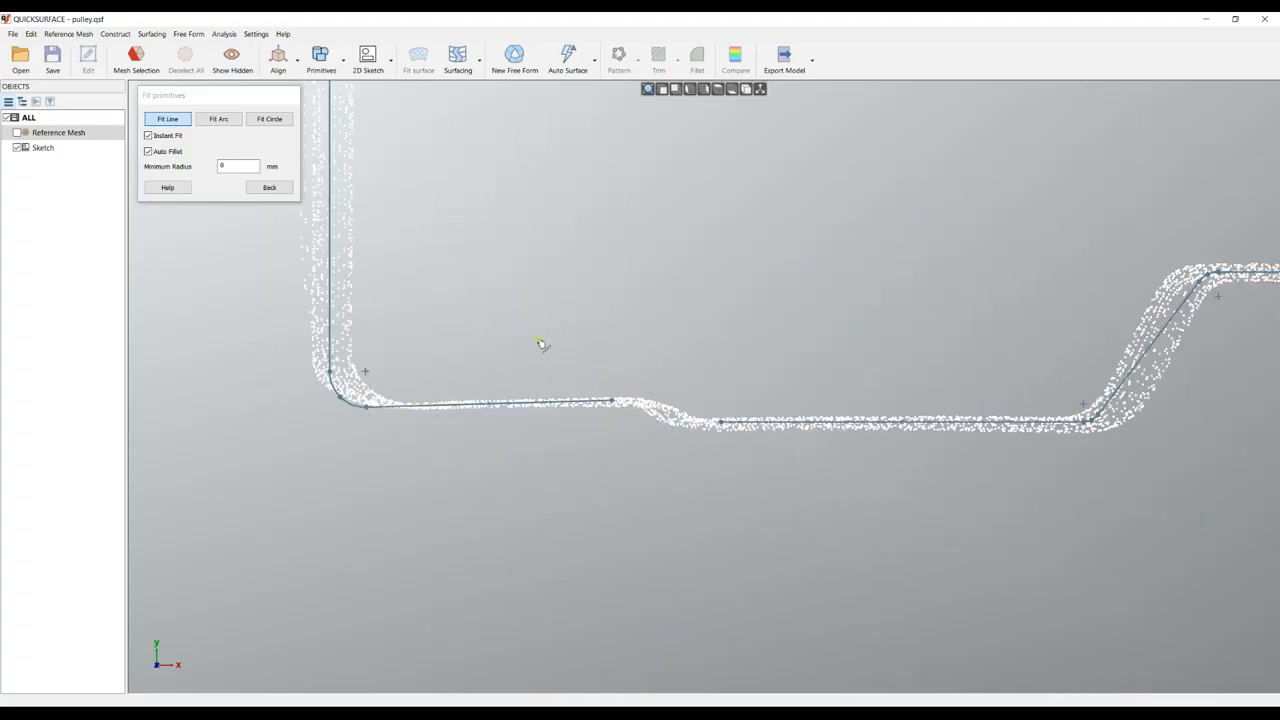
pyautogui.scroll(3, 662, 425)
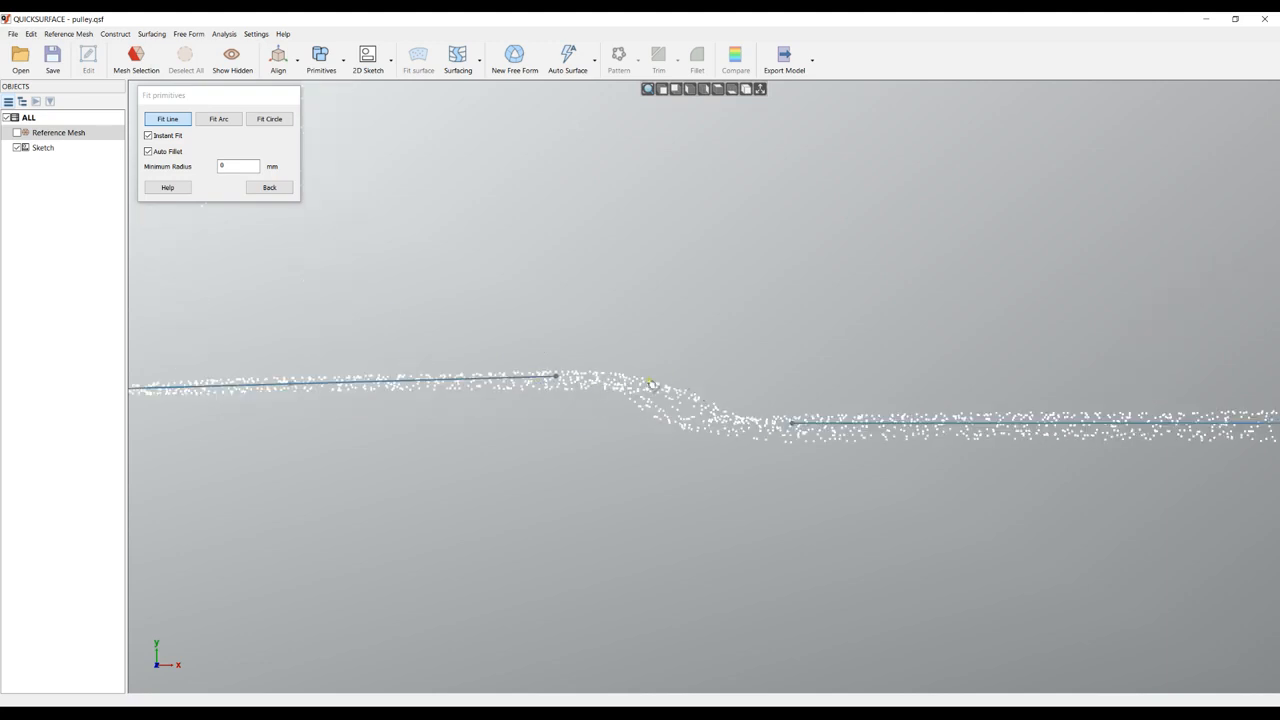
pyautogui.moveTo(683, 382)
pyautogui.mouseDown()
pyautogui.moveTo(629, 402)
pyautogui.moveTo(646, 434)
pyautogui.moveTo(720, 400)
pyautogui.mouseUp()
pyautogui.scroll(-5, 766, 371)
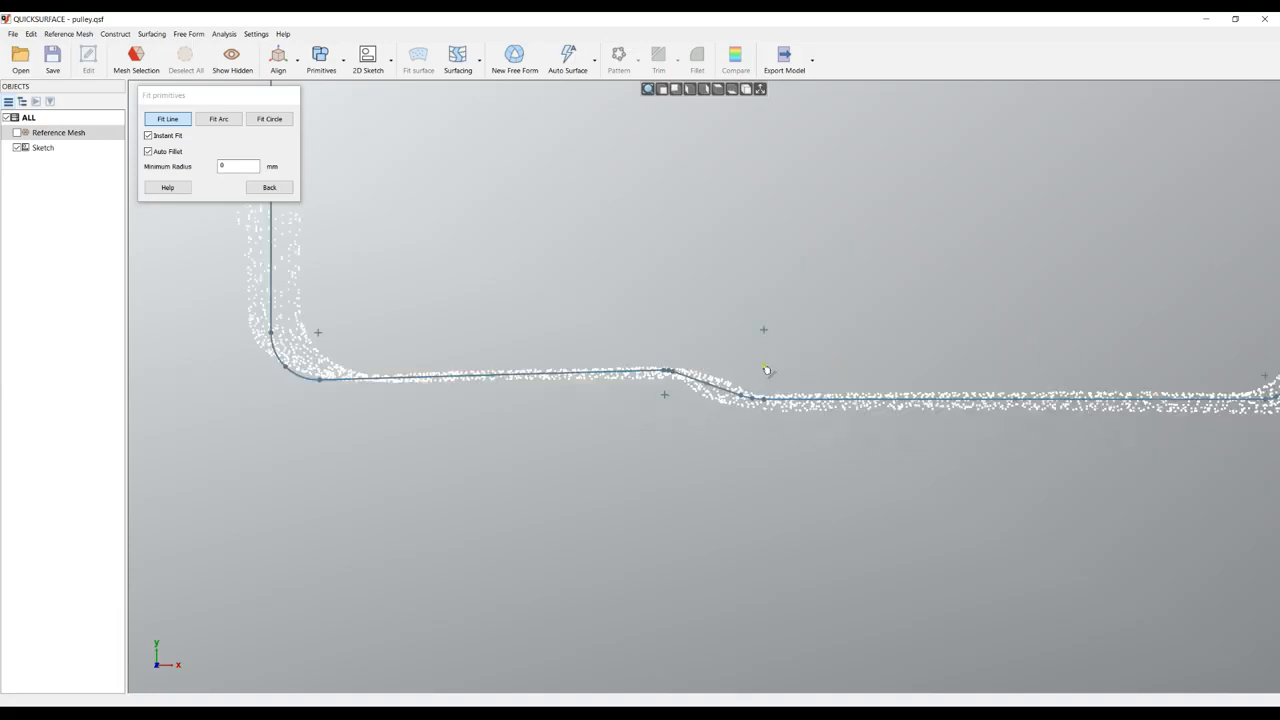
pyautogui.scroll(3, 740, 400)
pyautogui.moveTo(716, 277); pyautogui.dragTo(662, 383, button='middle')
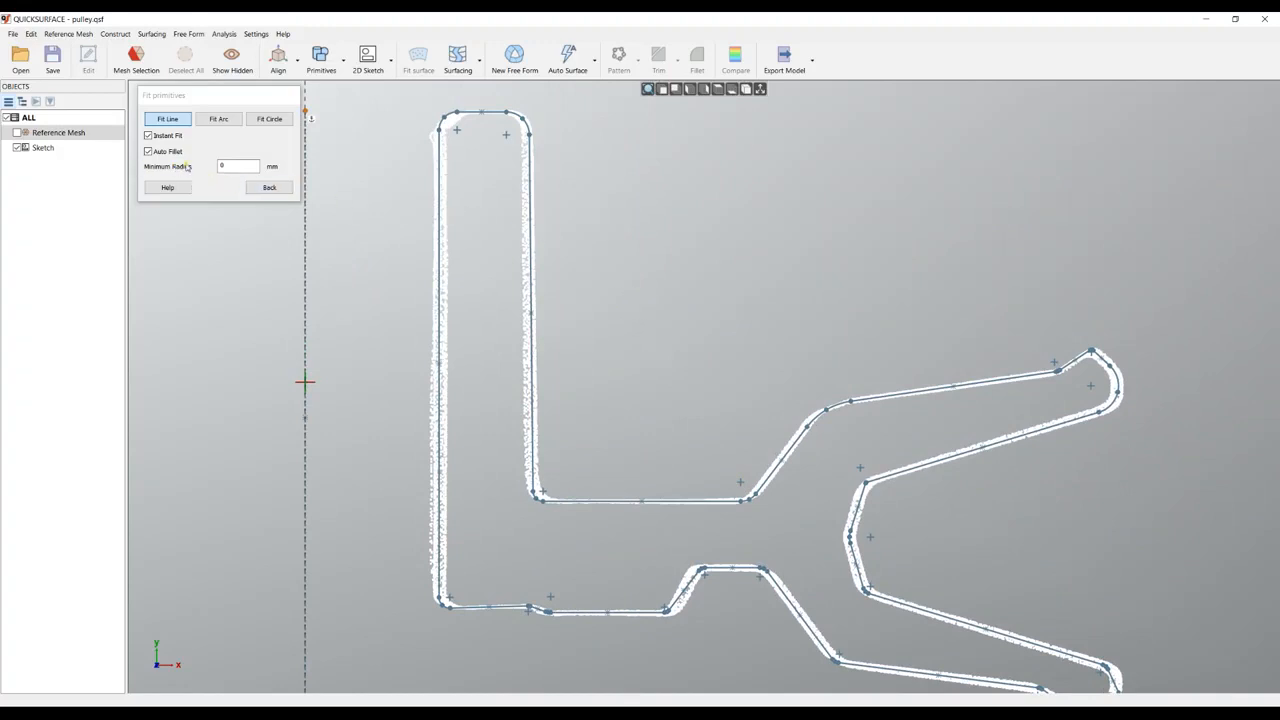
# - Set the minimum radius for automatic fillets to 1 mm and inspect the profile corners
pyautogui.click(252, 165)
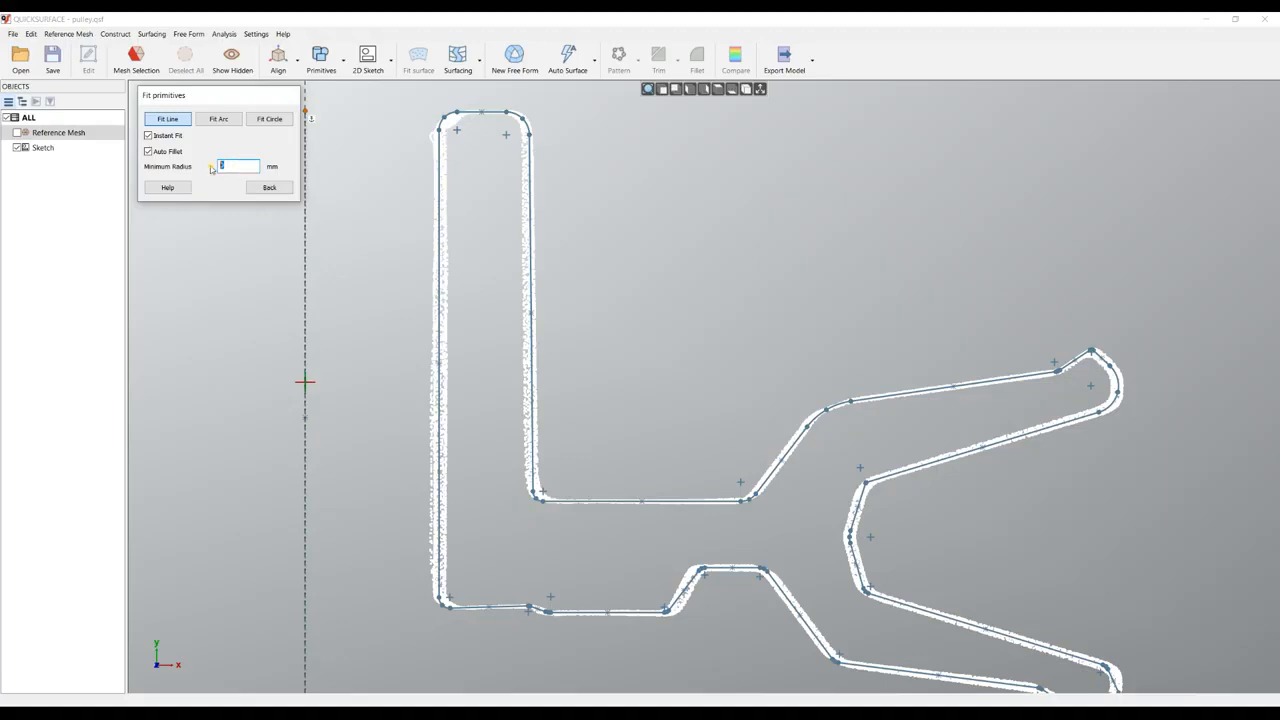
pyautogui.press('Tab')
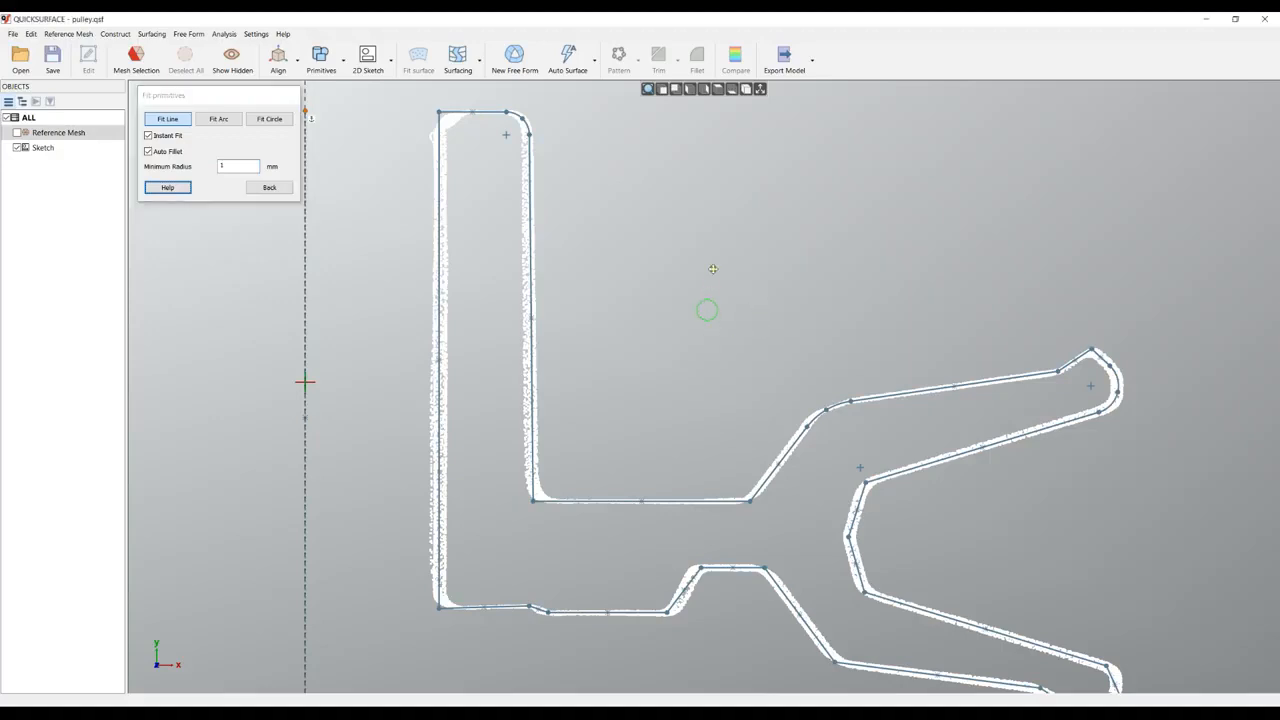
pyautogui.moveTo(709, 306); pyautogui.dragTo(714, 240, button='middle')
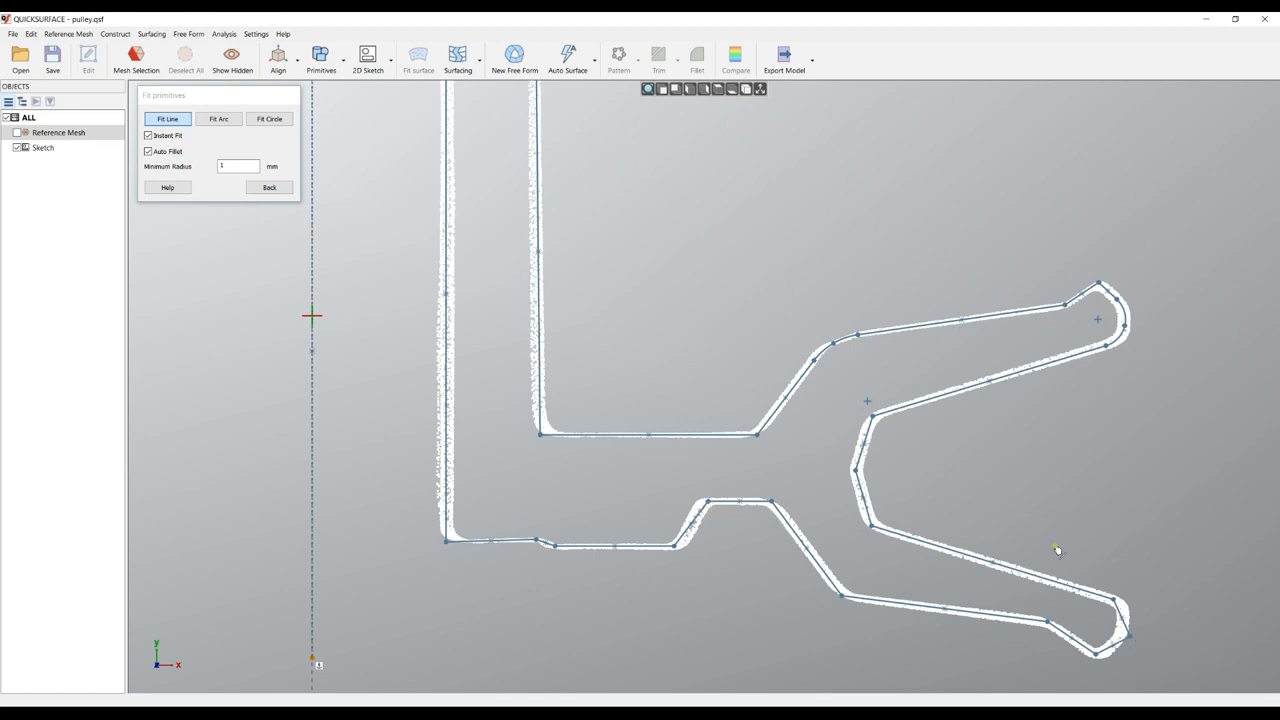
pyautogui.scroll(2, 875, 420)
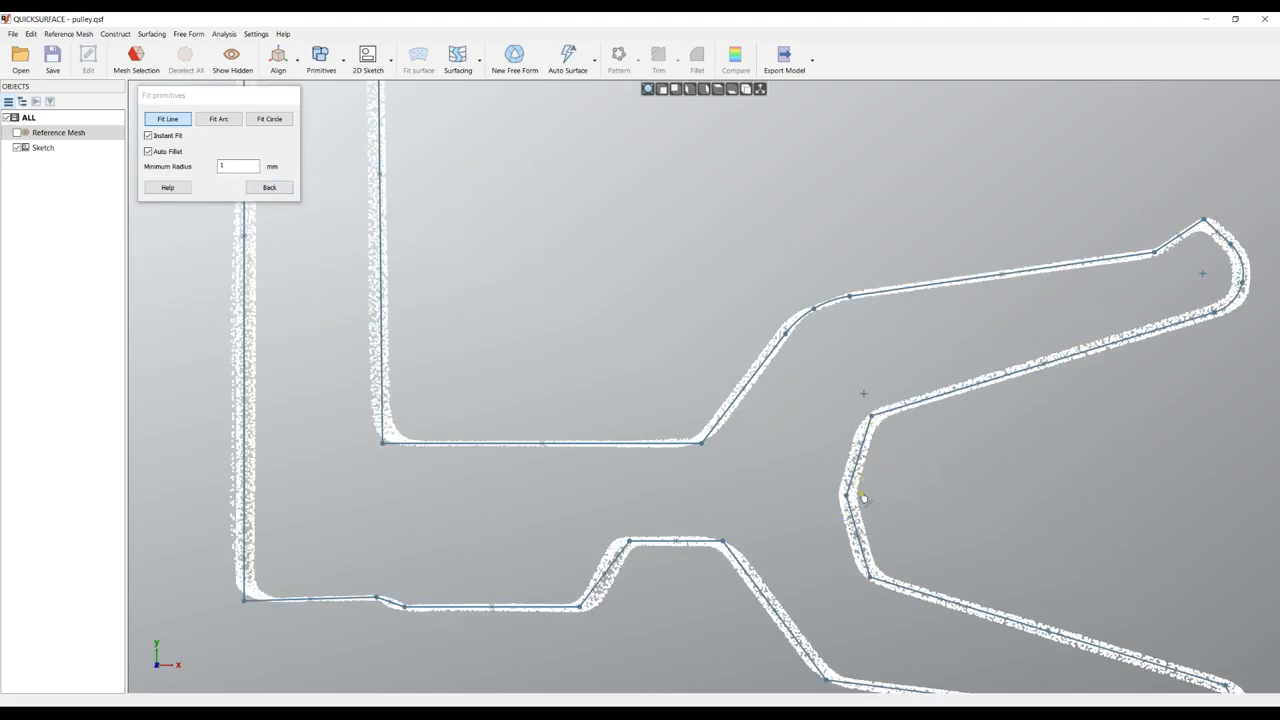
# - Set the minimum fillet radius to 0 mm, check the profile, and return to sketch editing
pyautogui.click(192, 170)
pyautogui.write('0')
pyautogui.press('Tab')
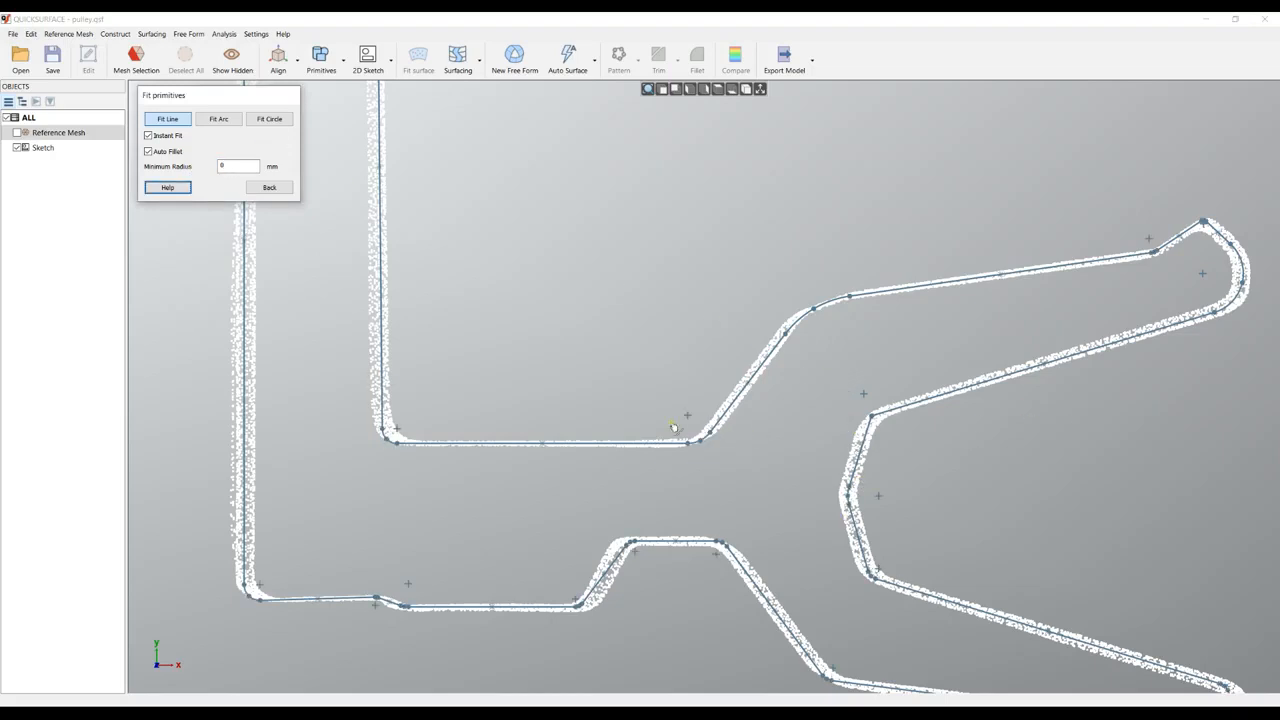
pyautogui.scroll(-2, 560, 396)
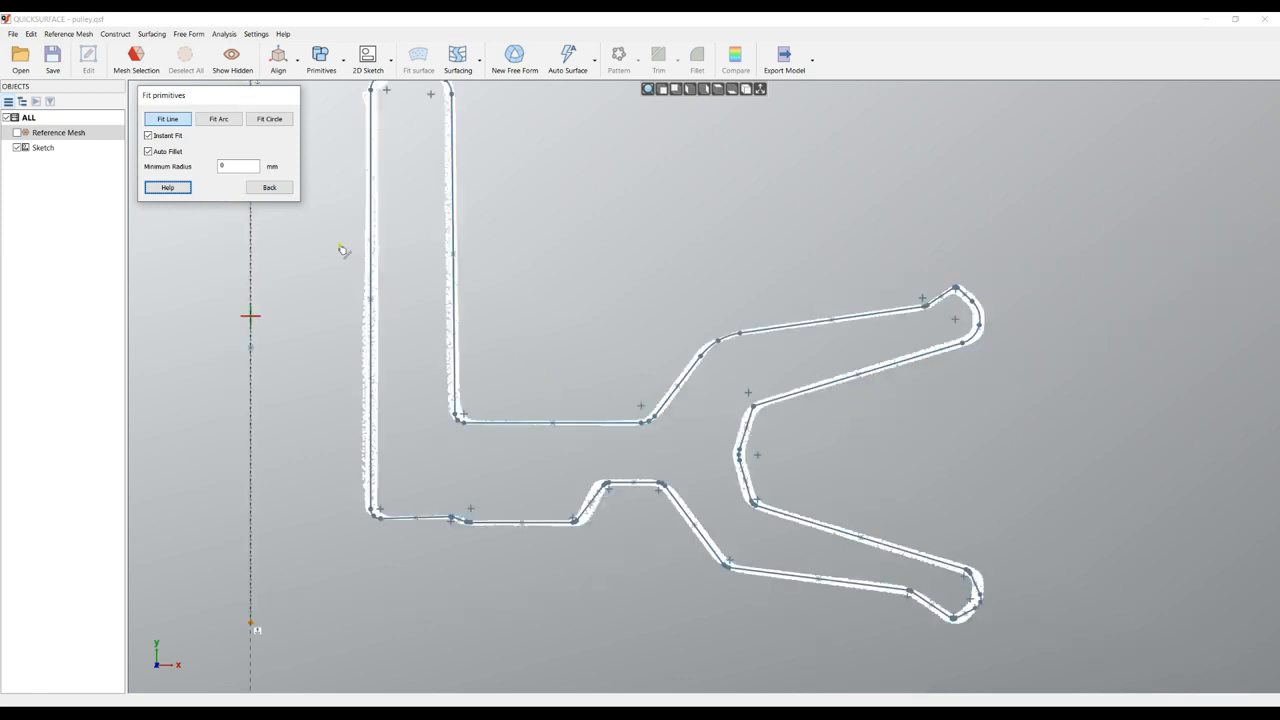
pyautogui.click(555, 282)
pyautogui.moveTo(555, 282); pyautogui.dragTo(564, 305, button='middle')
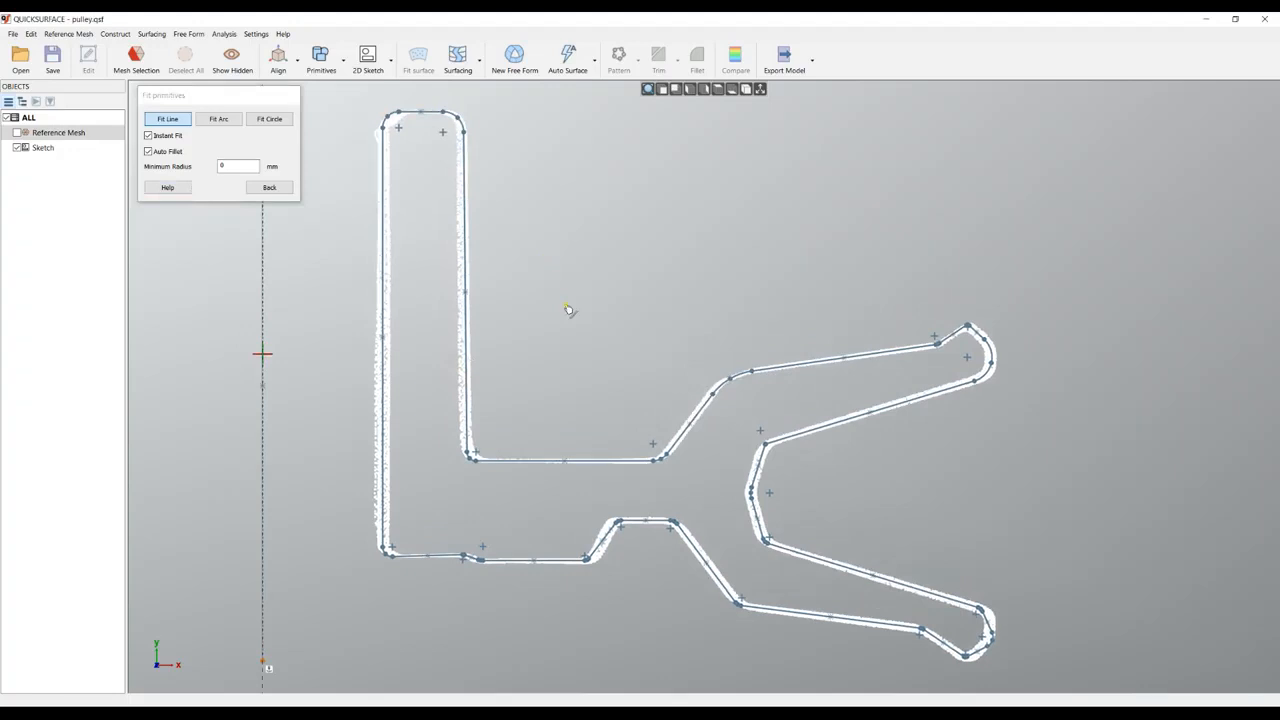
pyautogui.click(269, 187)
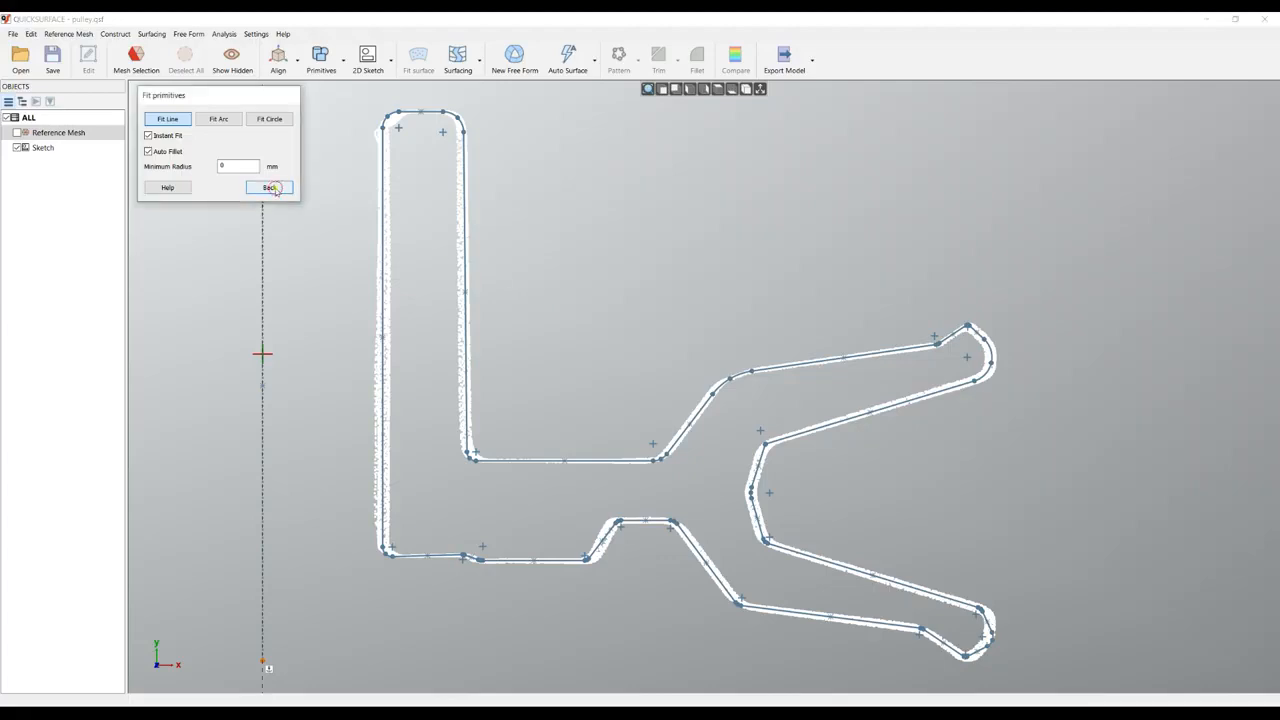
# - Delete the tiny fillet arc at the groove's upper inner corner and join the two line ends there
pyautogui.scroll(10, 735, 385)
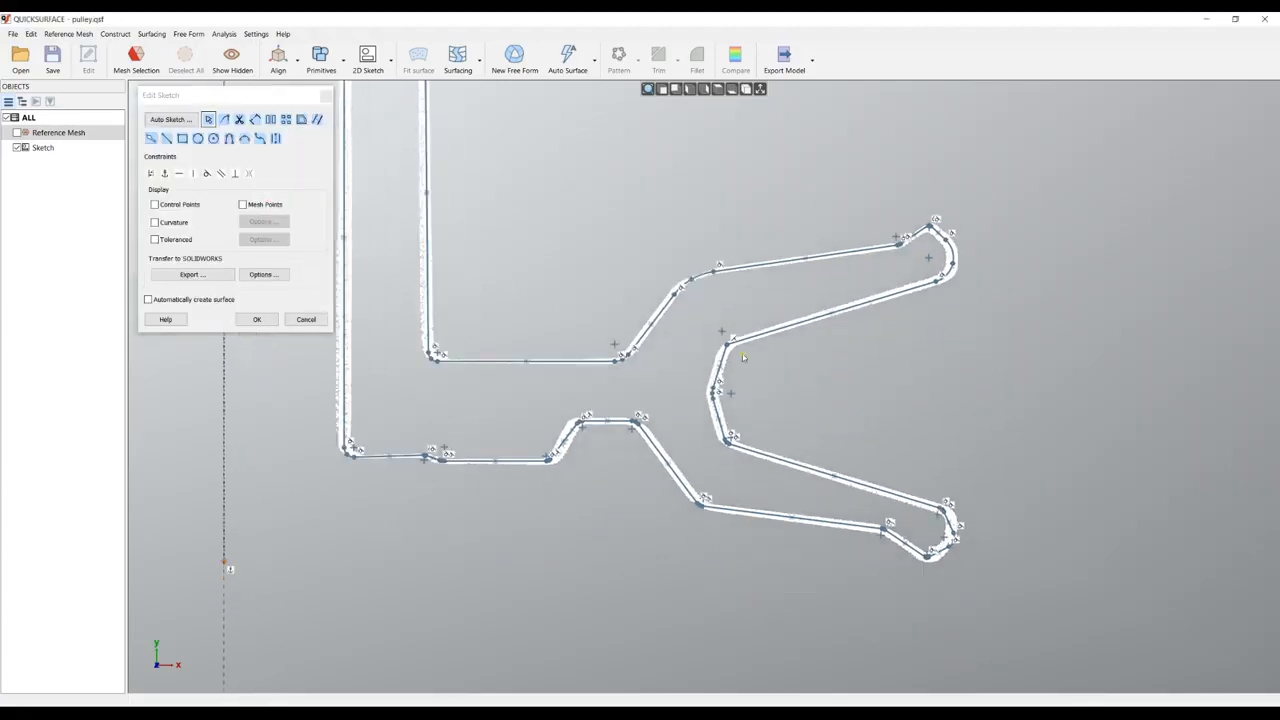
pyautogui.scroll(3, 646, 316)
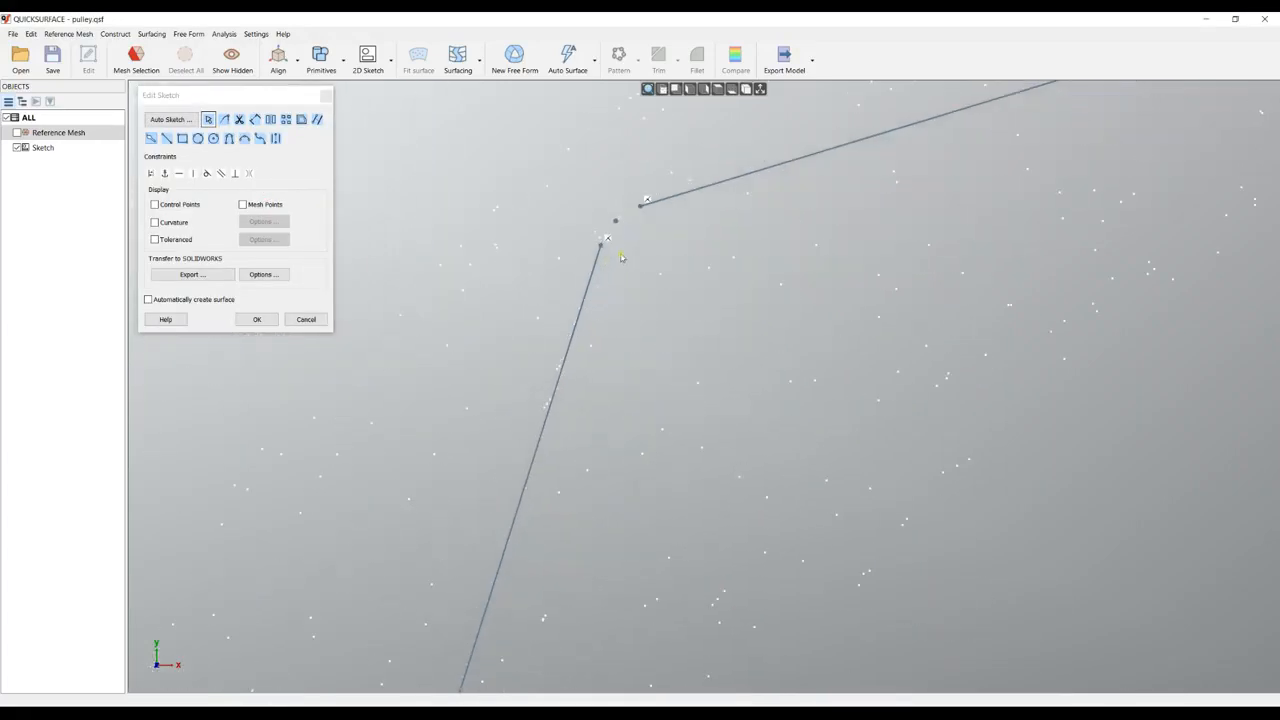
pyautogui.press('Delete')
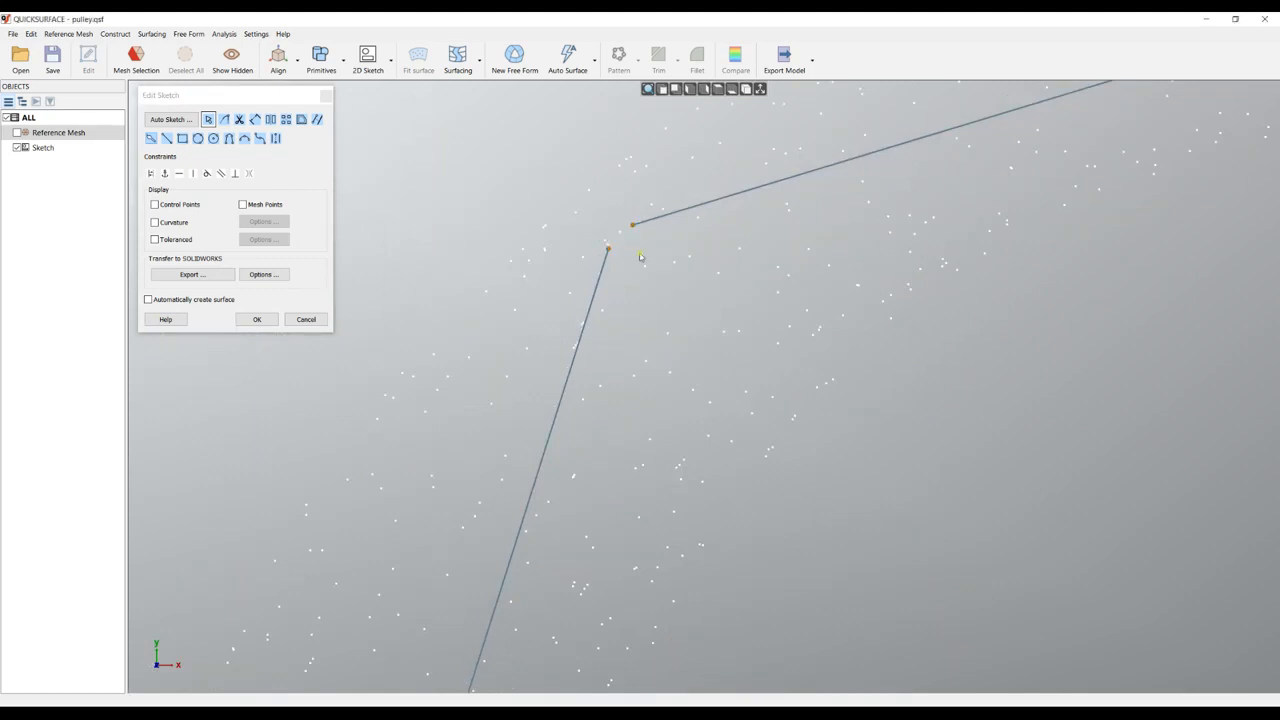
pyautogui.moveTo(607, 248); pyautogui.dragTo(616, 234)
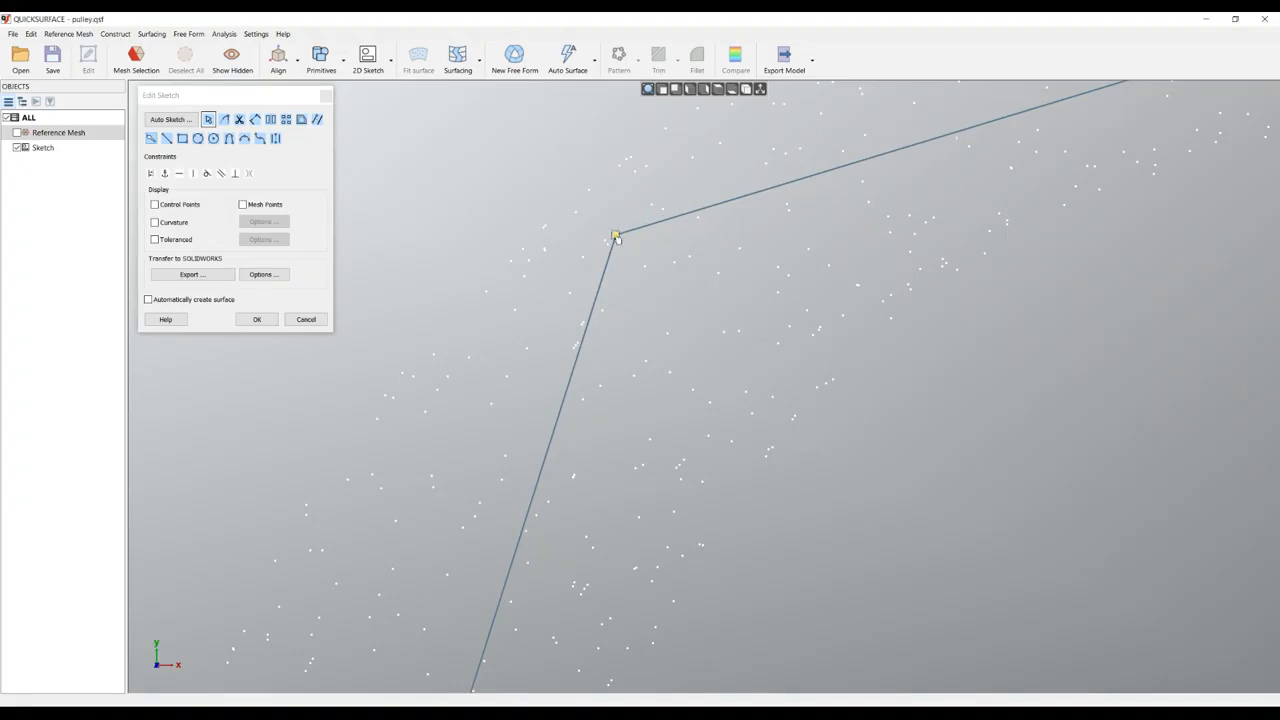
pyautogui.scroll(-10, 541, 242)
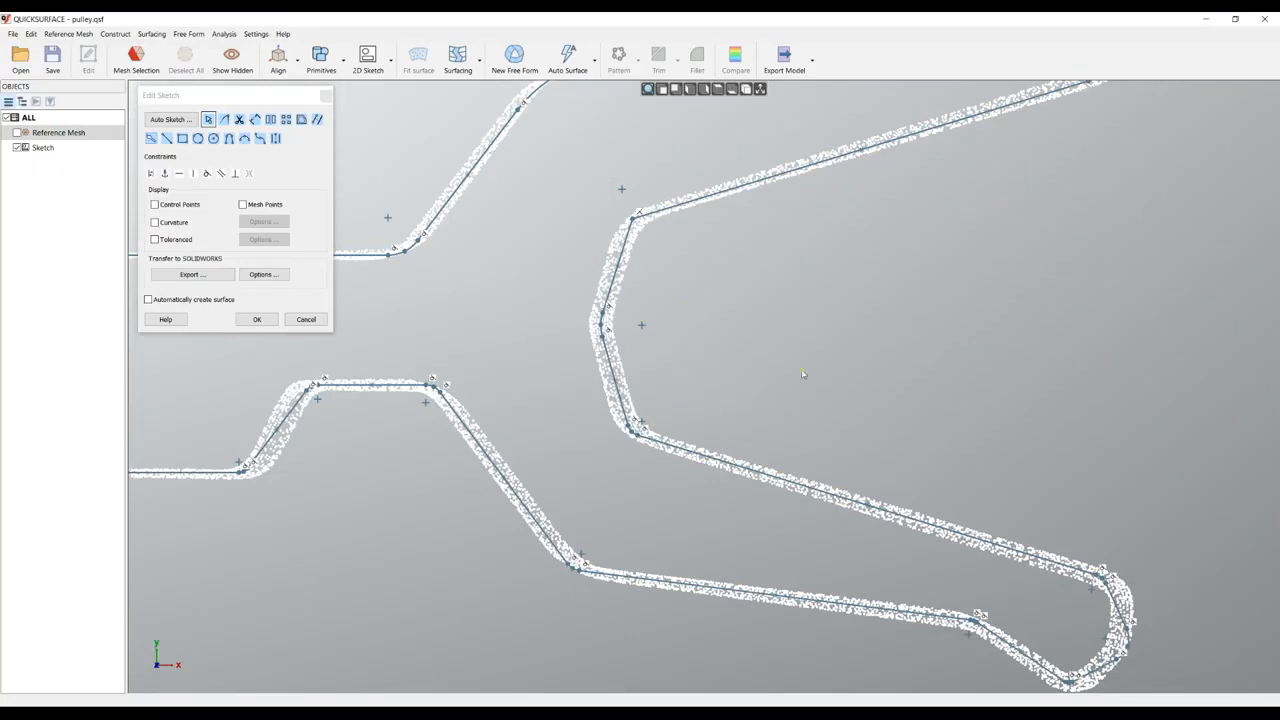
# - Reshape the arc at the lower rim flange's tip so it follows the section points
pyautogui.scroll(6, 950, 408)
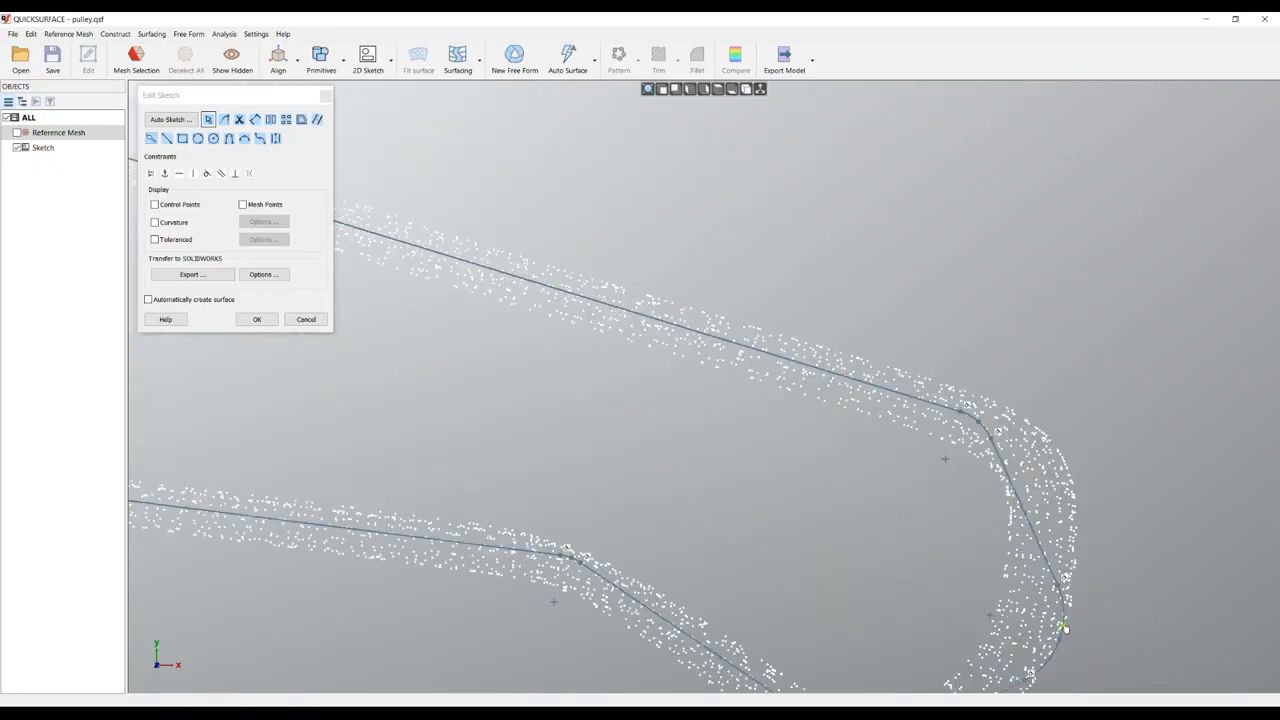
pyautogui.moveTo(1065, 629); pyautogui.dragTo(1040, 597)
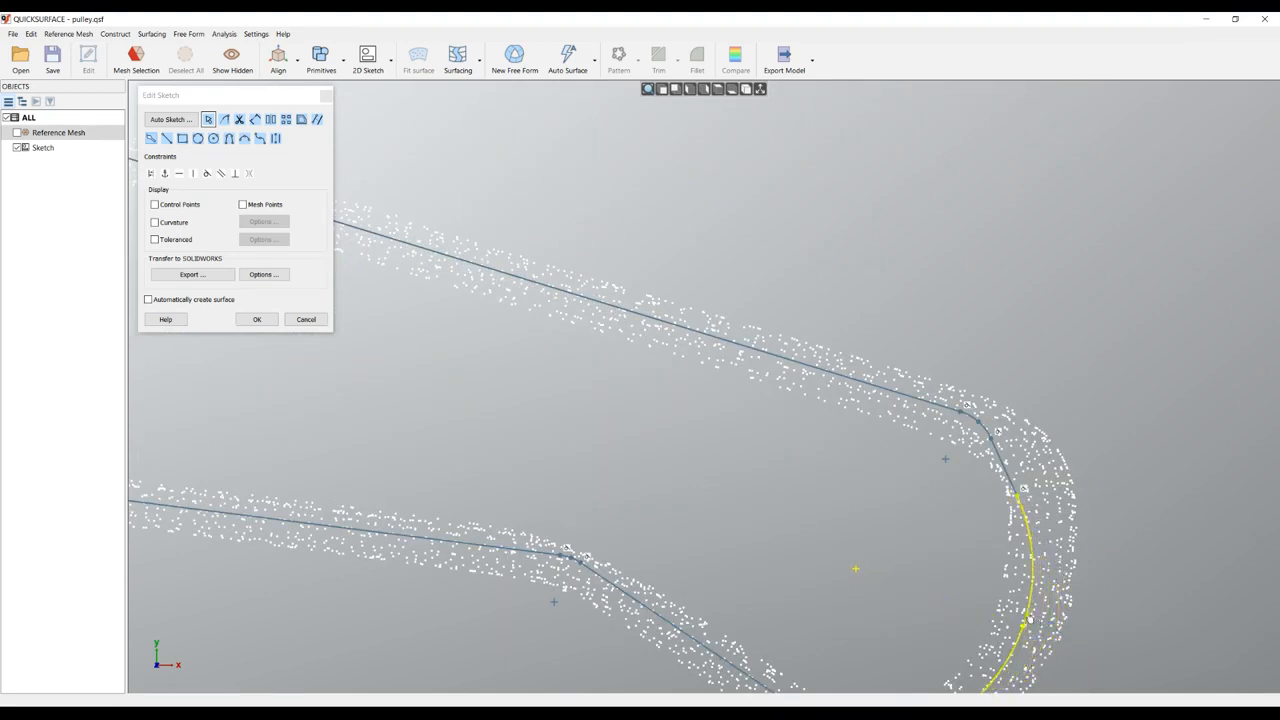
pyautogui.scroll(-5, 924, 459)
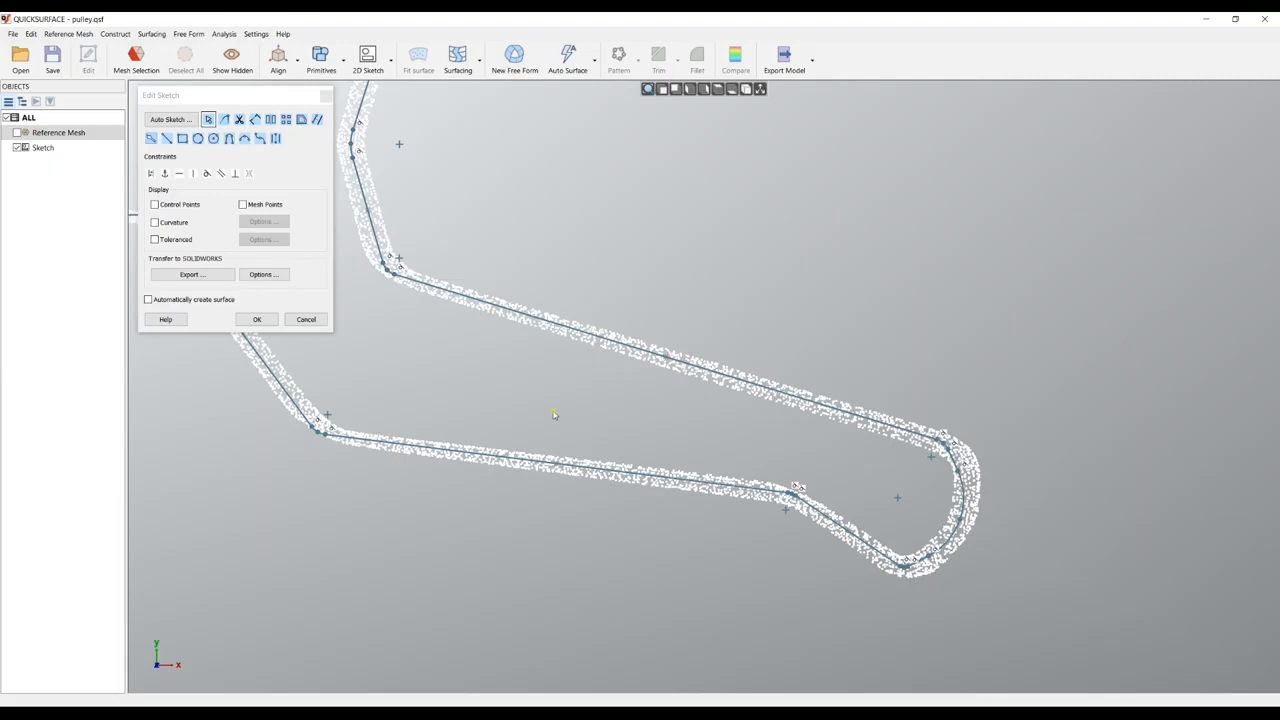
# - Enlarge the fillet between the web's underside slope and the lower rim flange to follow the section points
pyautogui.scroll(10, 556, 416)
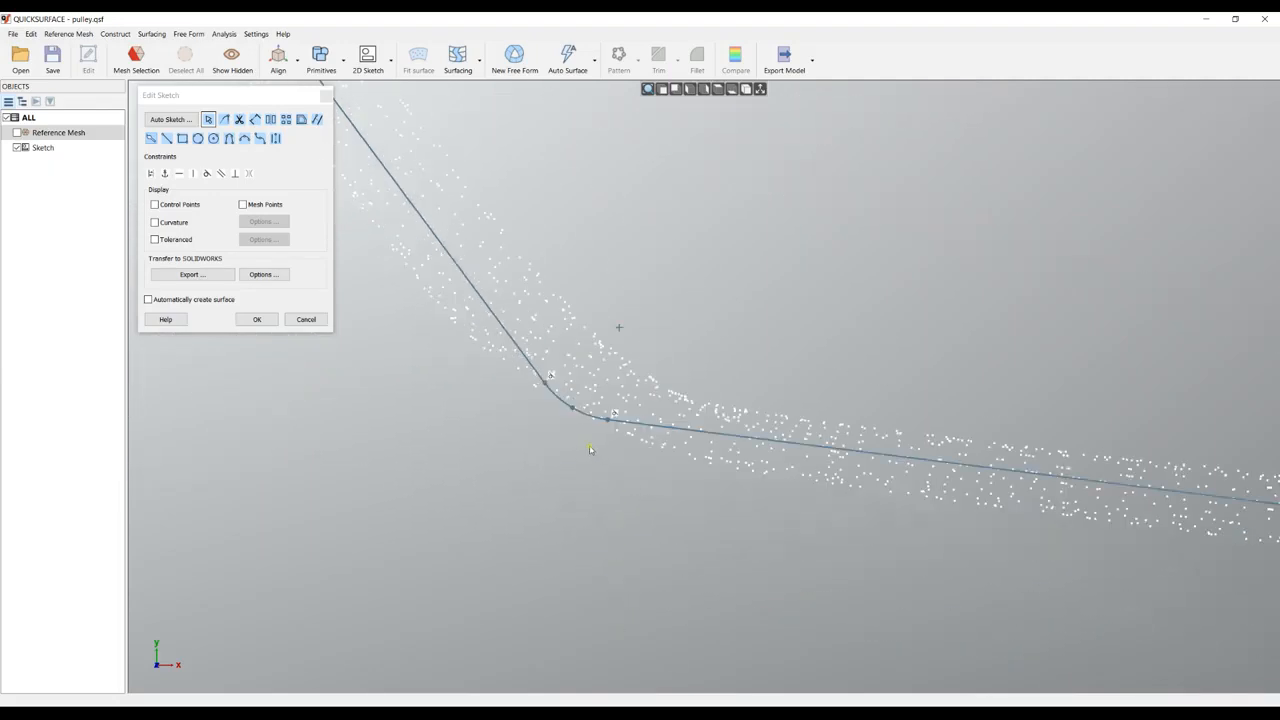
pyautogui.moveTo(589, 420); pyautogui.dragTo(609, 396)
pyautogui.click(639, 536)
pyautogui.scroll(-5, 748, 541)
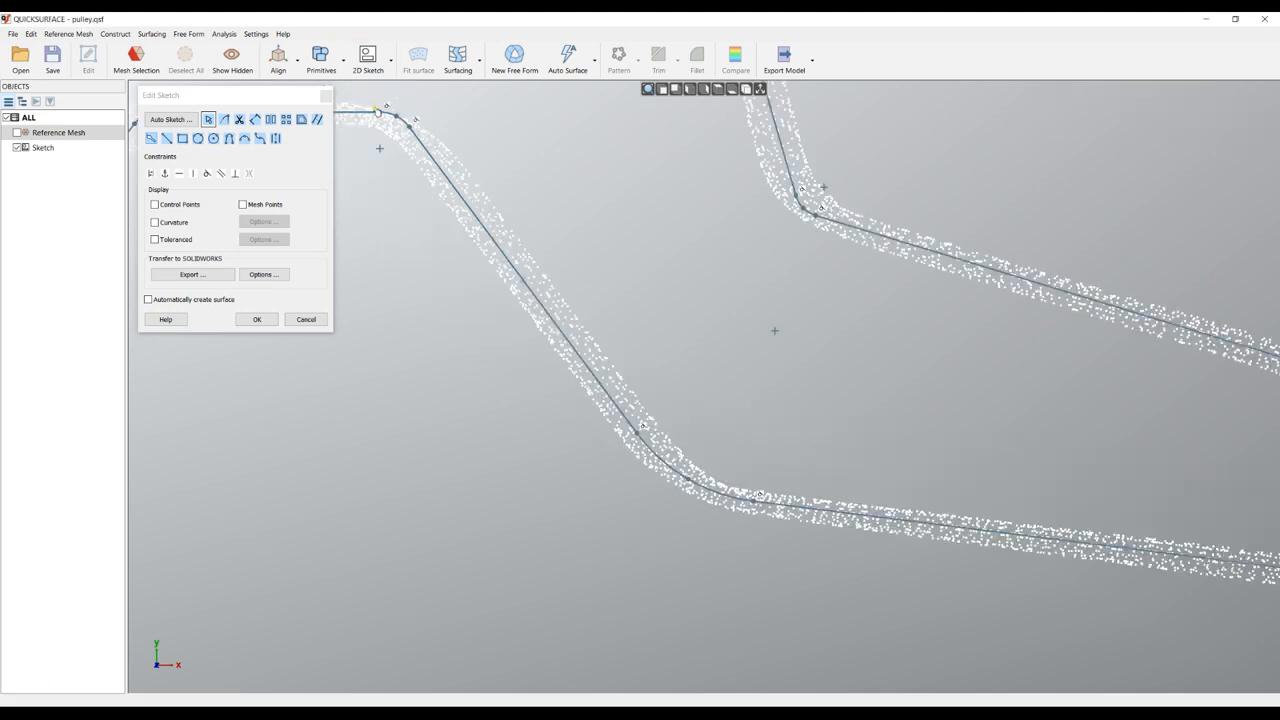
# - Enlarge the fillet where the underside recess's flat face meets the slope, and check the whole profile
pyautogui.scroll(3, 351, 96)
pyautogui.moveTo(441, 144); pyautogui.dragTo(424, 154)
pyautogui.scroll(-6, 720, 248)
pyautogui.scroll(2, 756, 309)
pyautogui.moveTo(756, 309); pyautogui.dragTo(741, 502, button='middle')
pyautogui.scroll(-2, 750, 491)
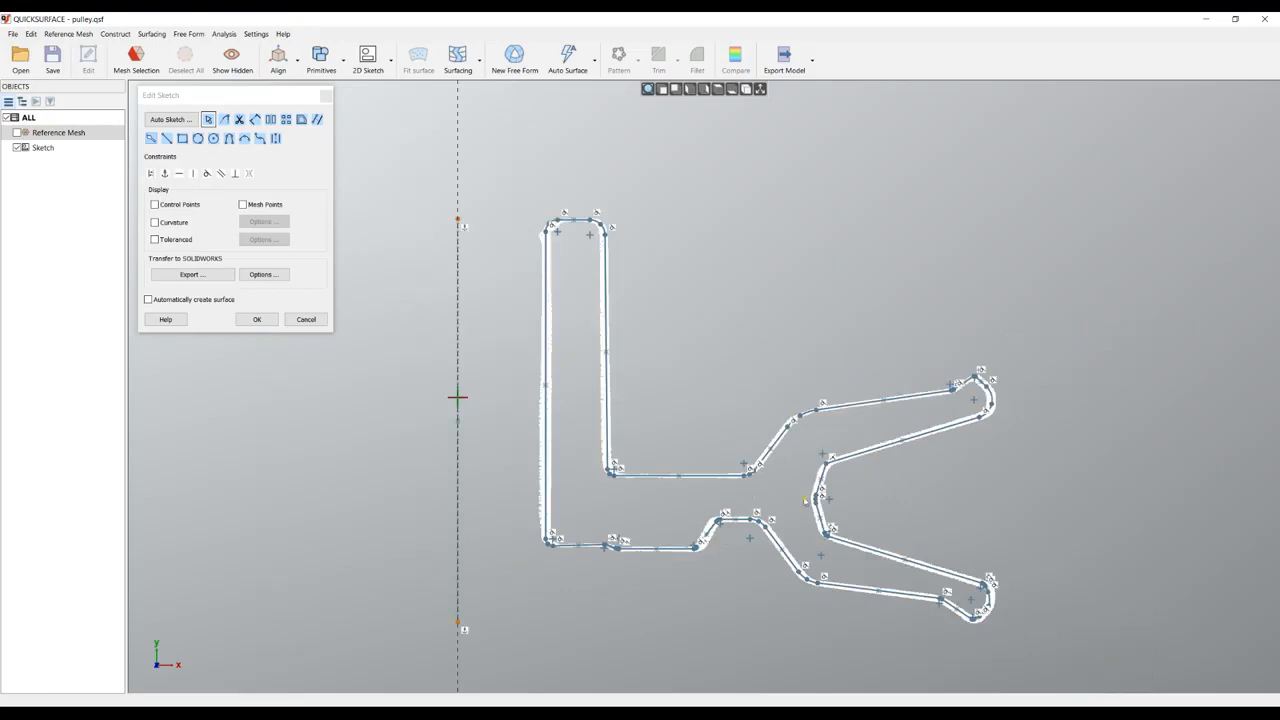